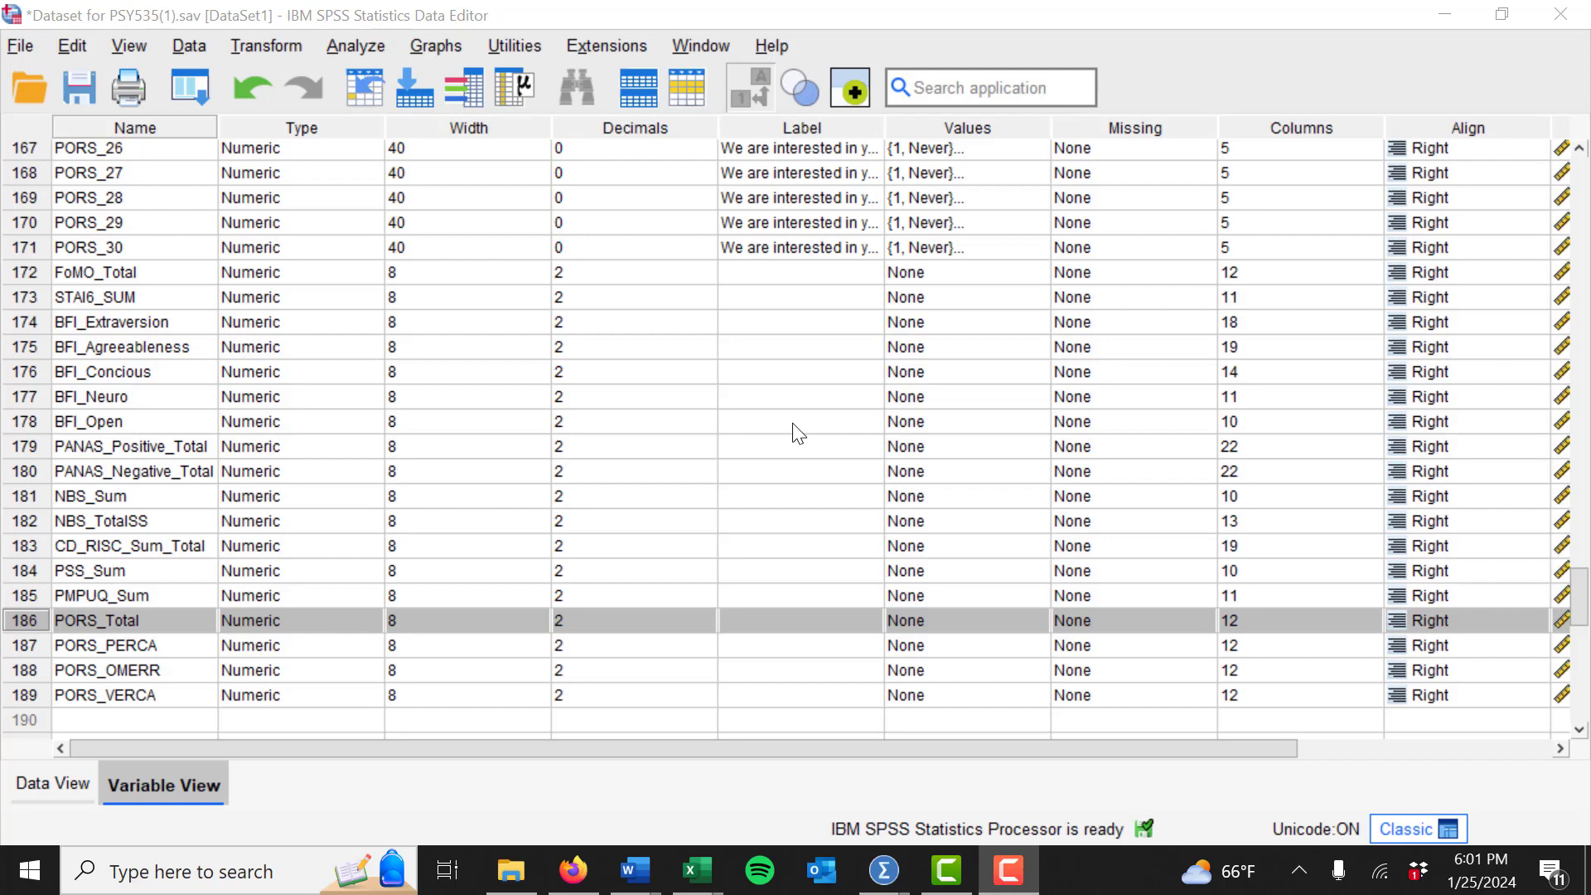
- Look over the dataset's variable definitions and case data, and locate the BFI_Neuro variable
{"action": "left_click", "coordinate": [153, 795]}
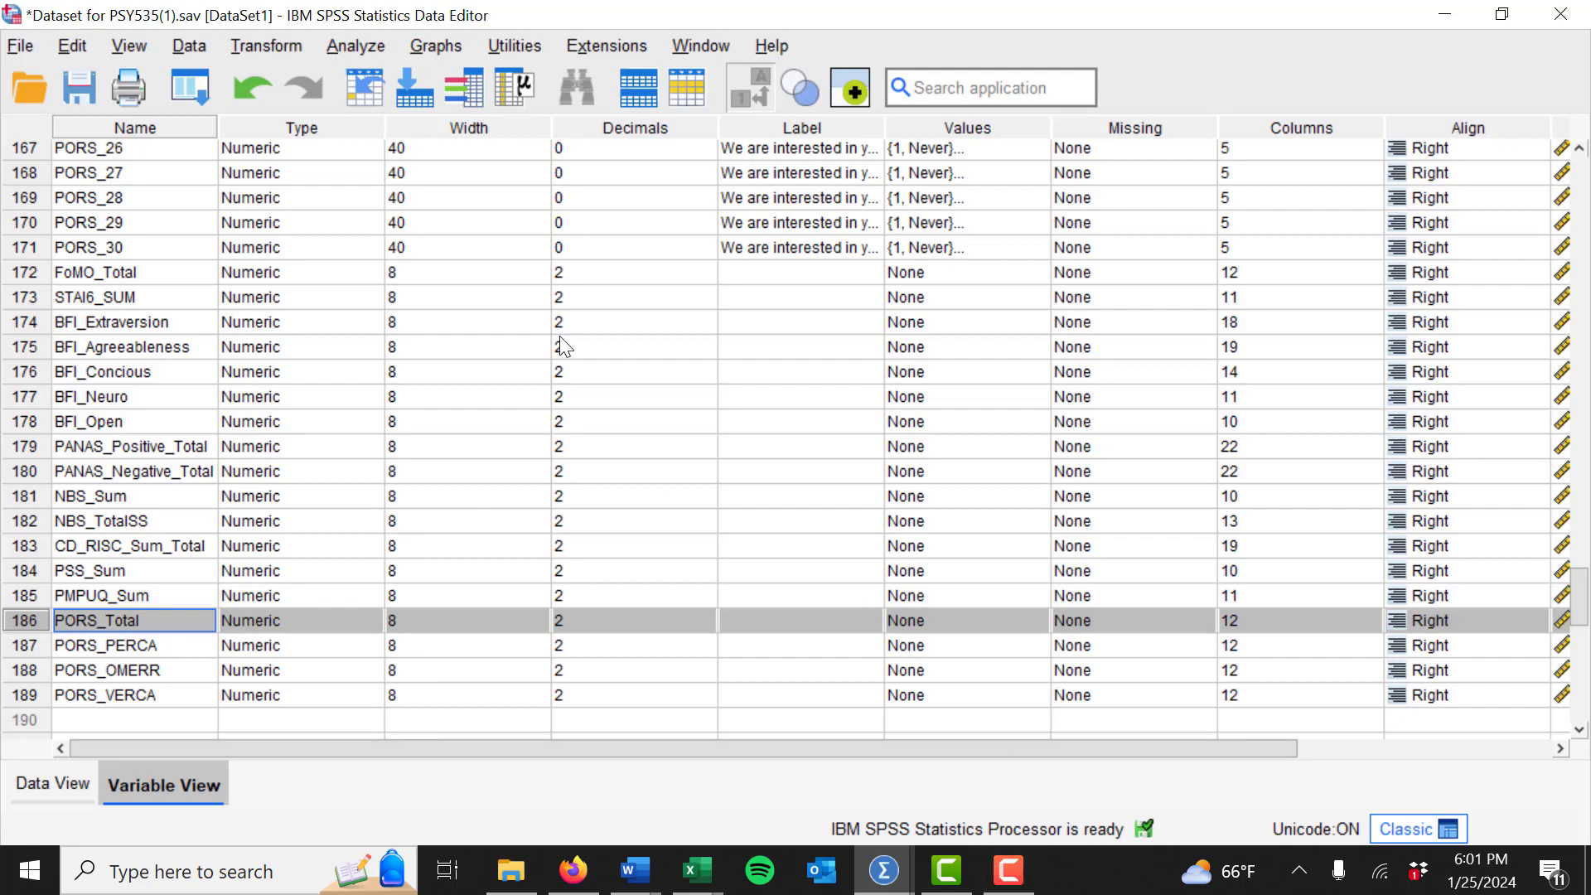
{"action": "left_click", "coordinate": [58, 764]}
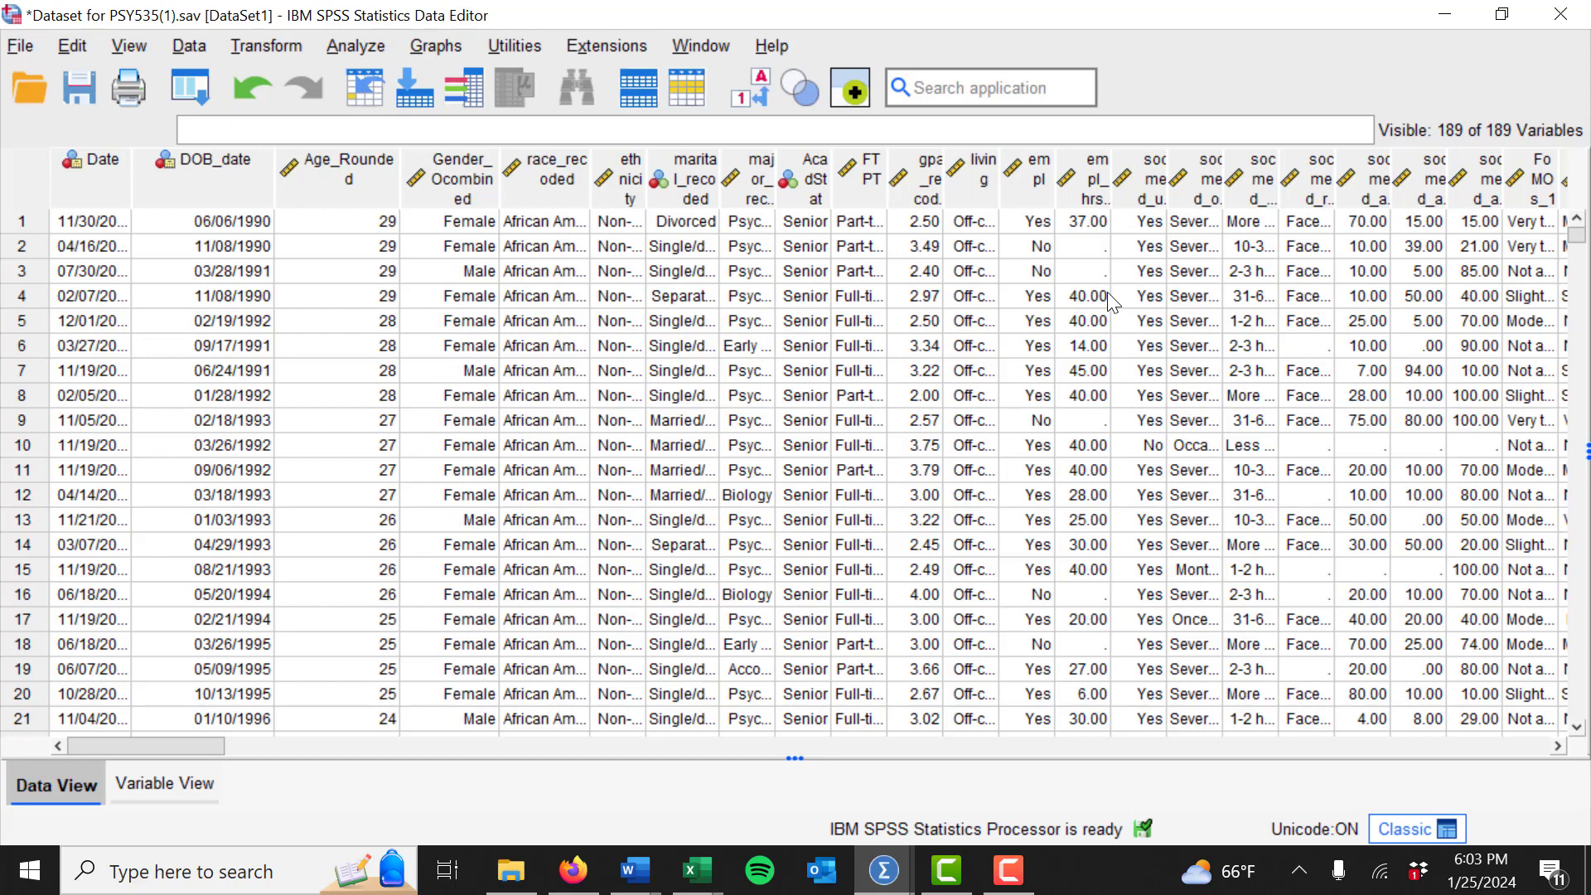
{"action": "left_click", "coordinate": [176, 779]}
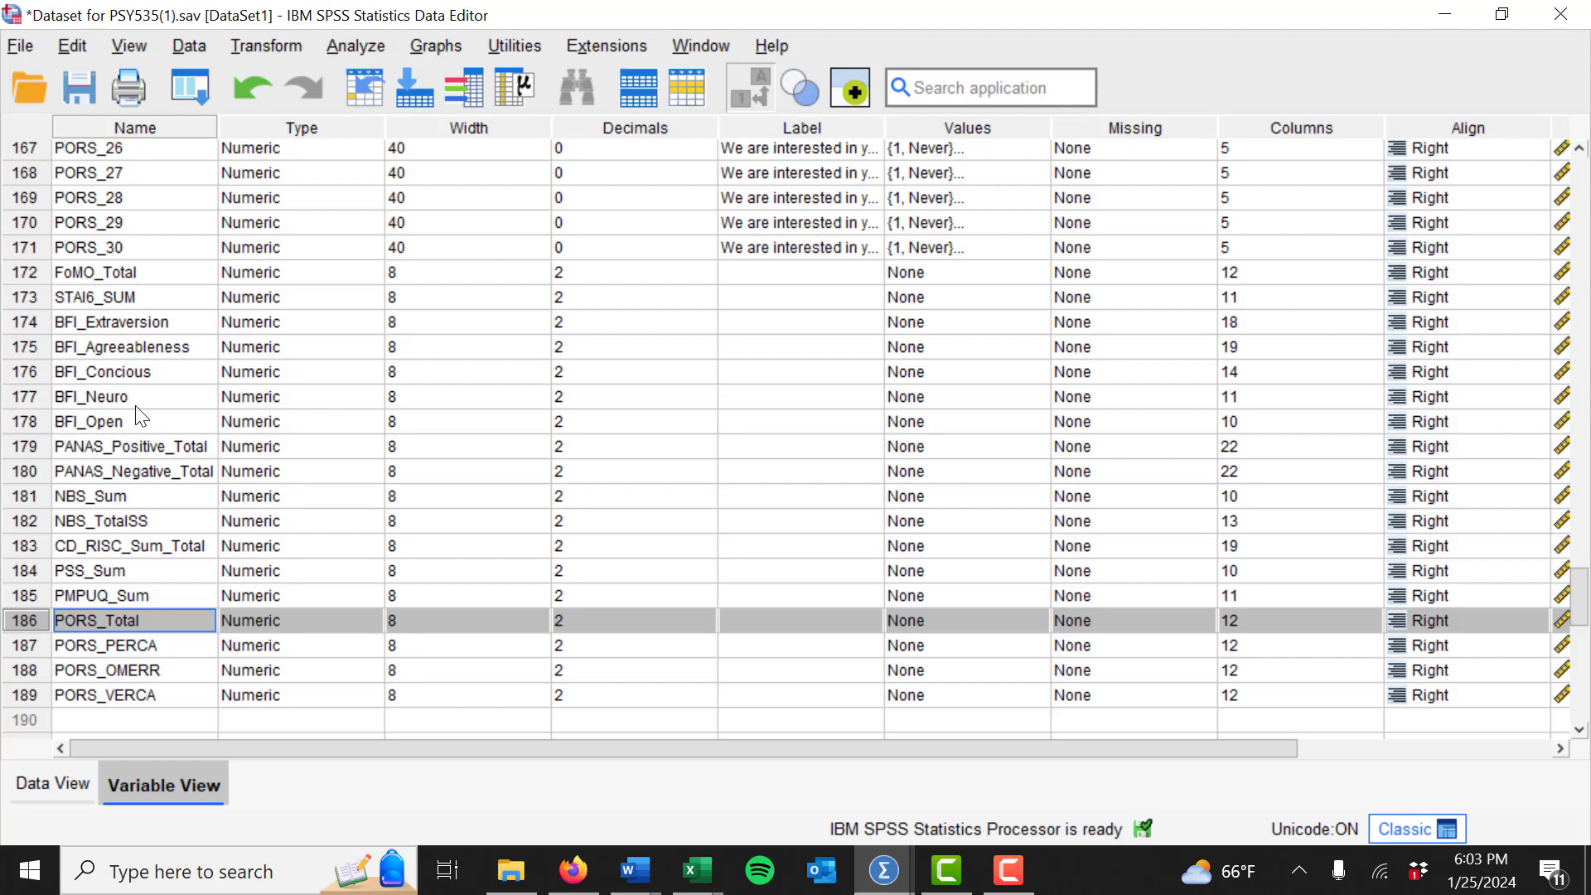
{"action": "left_click", "coordinate": [58, 398]}
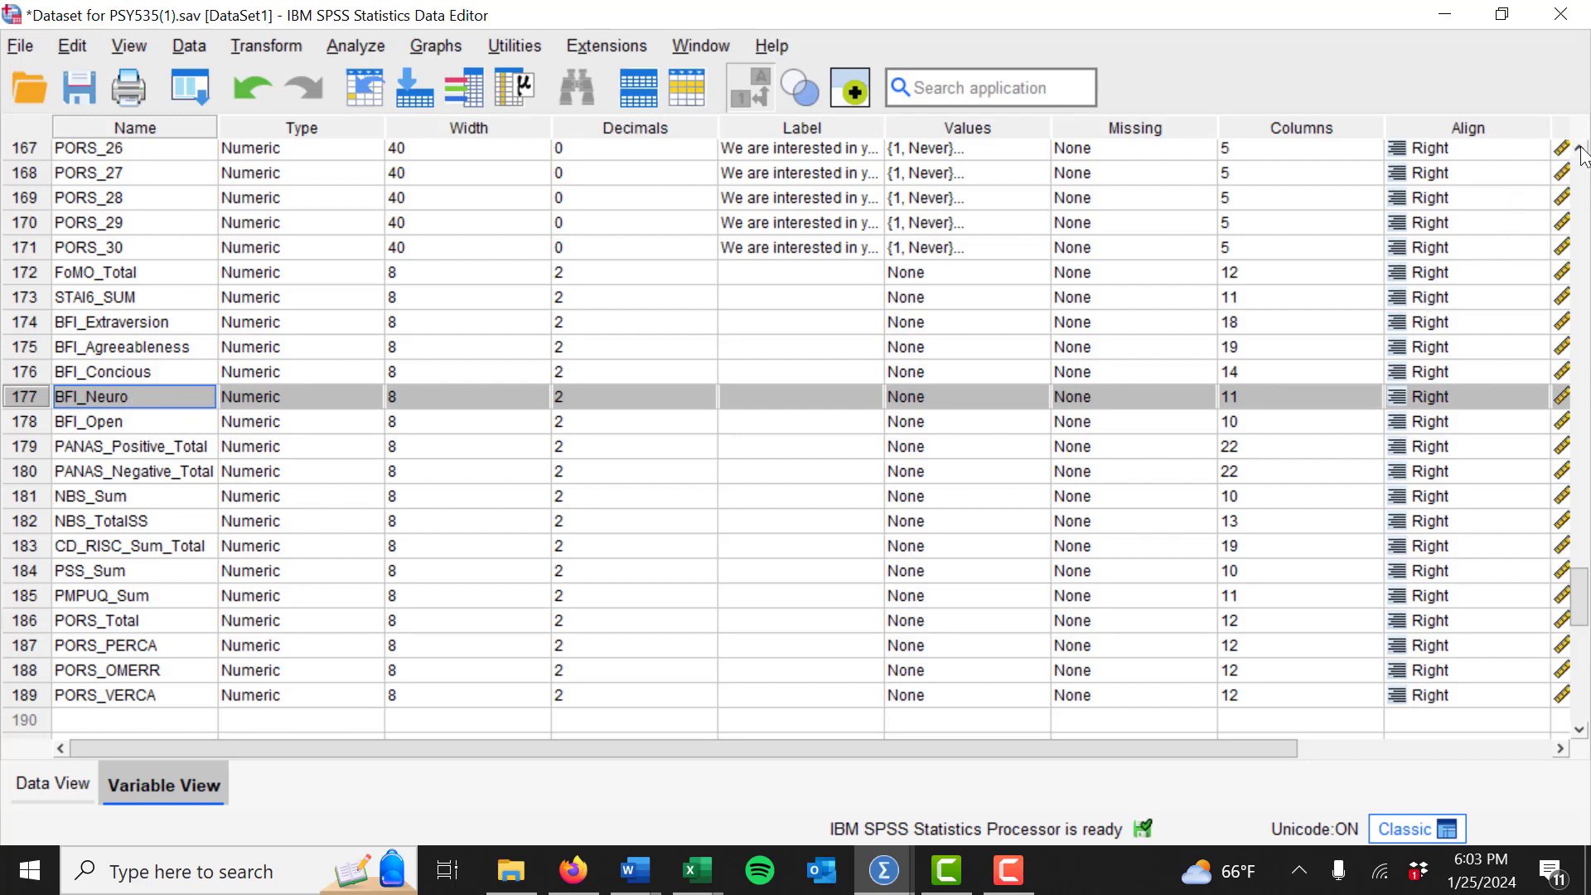
- Find the ethnicity variable in the variable definitions and inspect its value labels
{"action": "left_click_drag", "start_coordinate": [1583, 154], "coordinate": [1582, 157]}
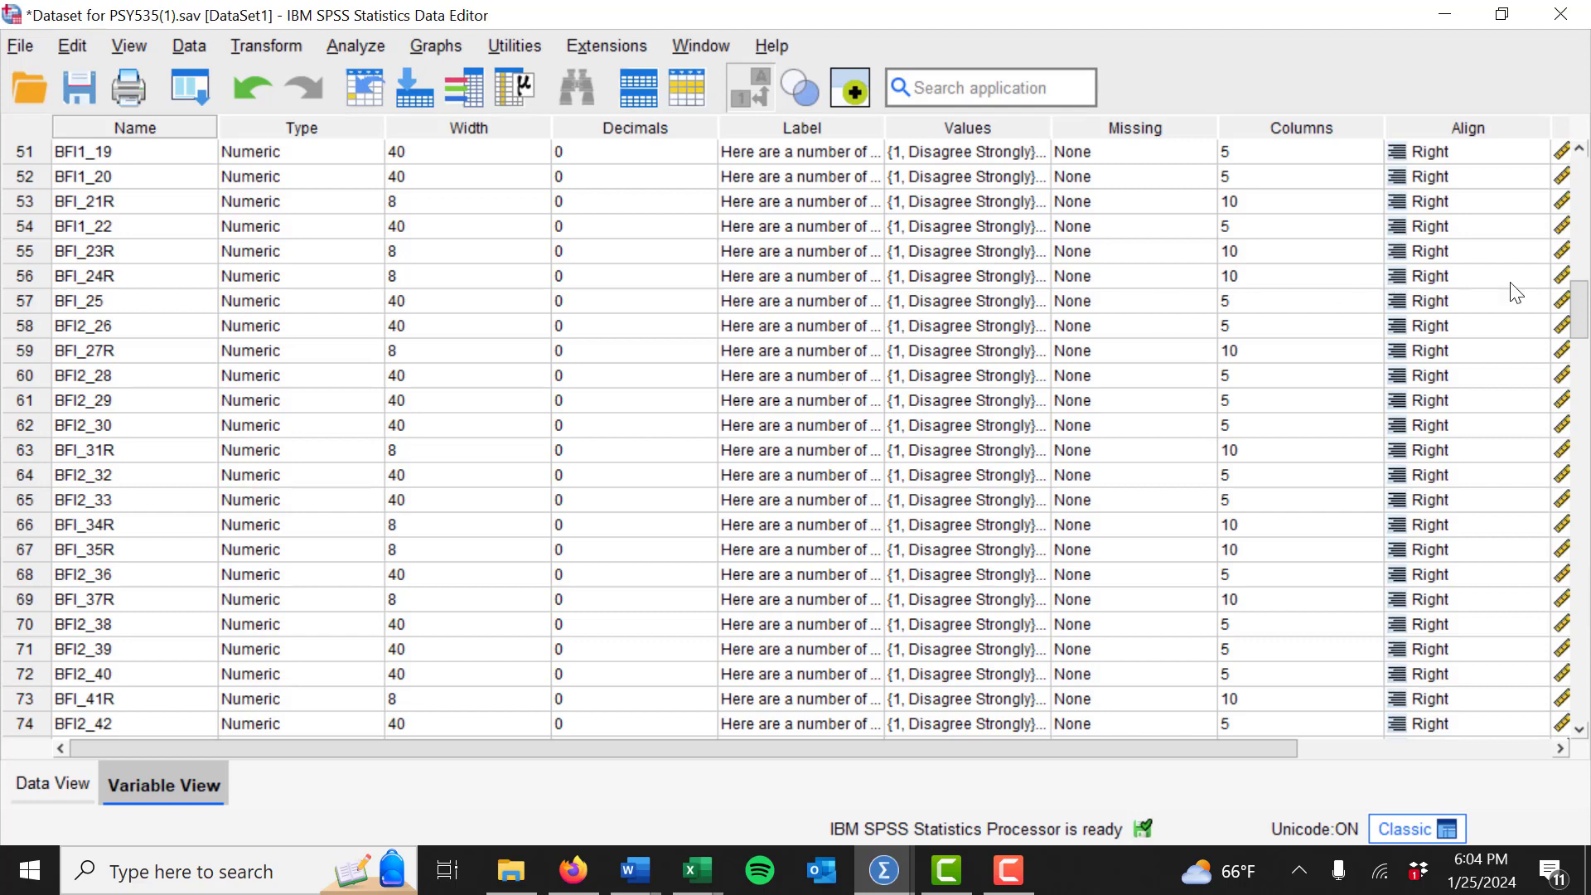
{"action": "scroll", "coordinate": [1583, 328], "scroll_direction": "up", "scroll_amount": 1}
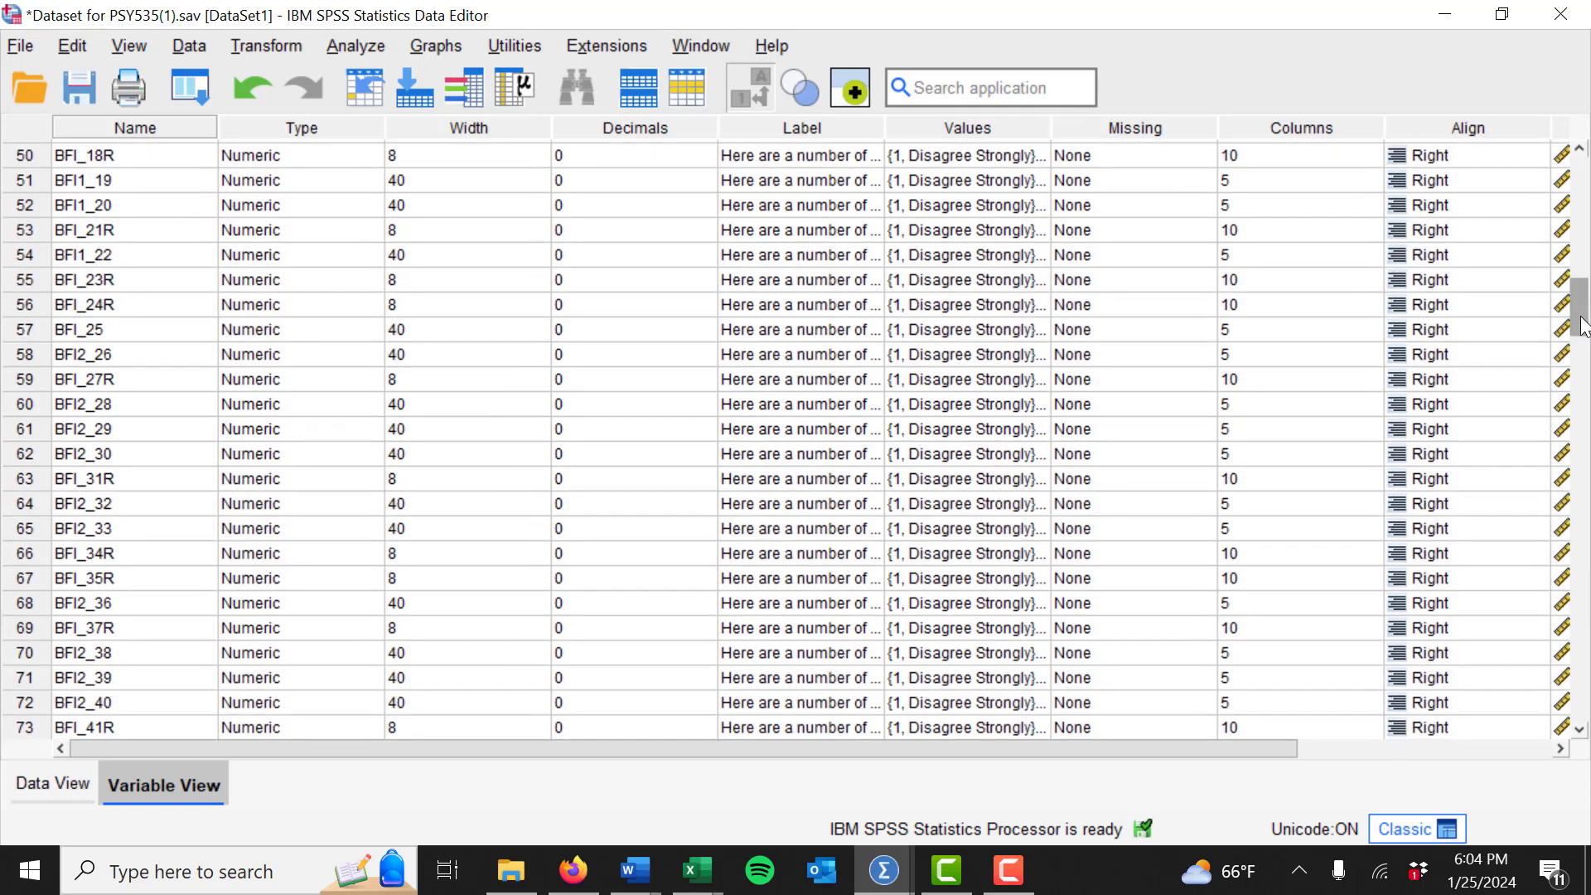
{"action": "left_click_drag", "start_coordinate": [1583, 328], "coordinate": [1588, 201]}
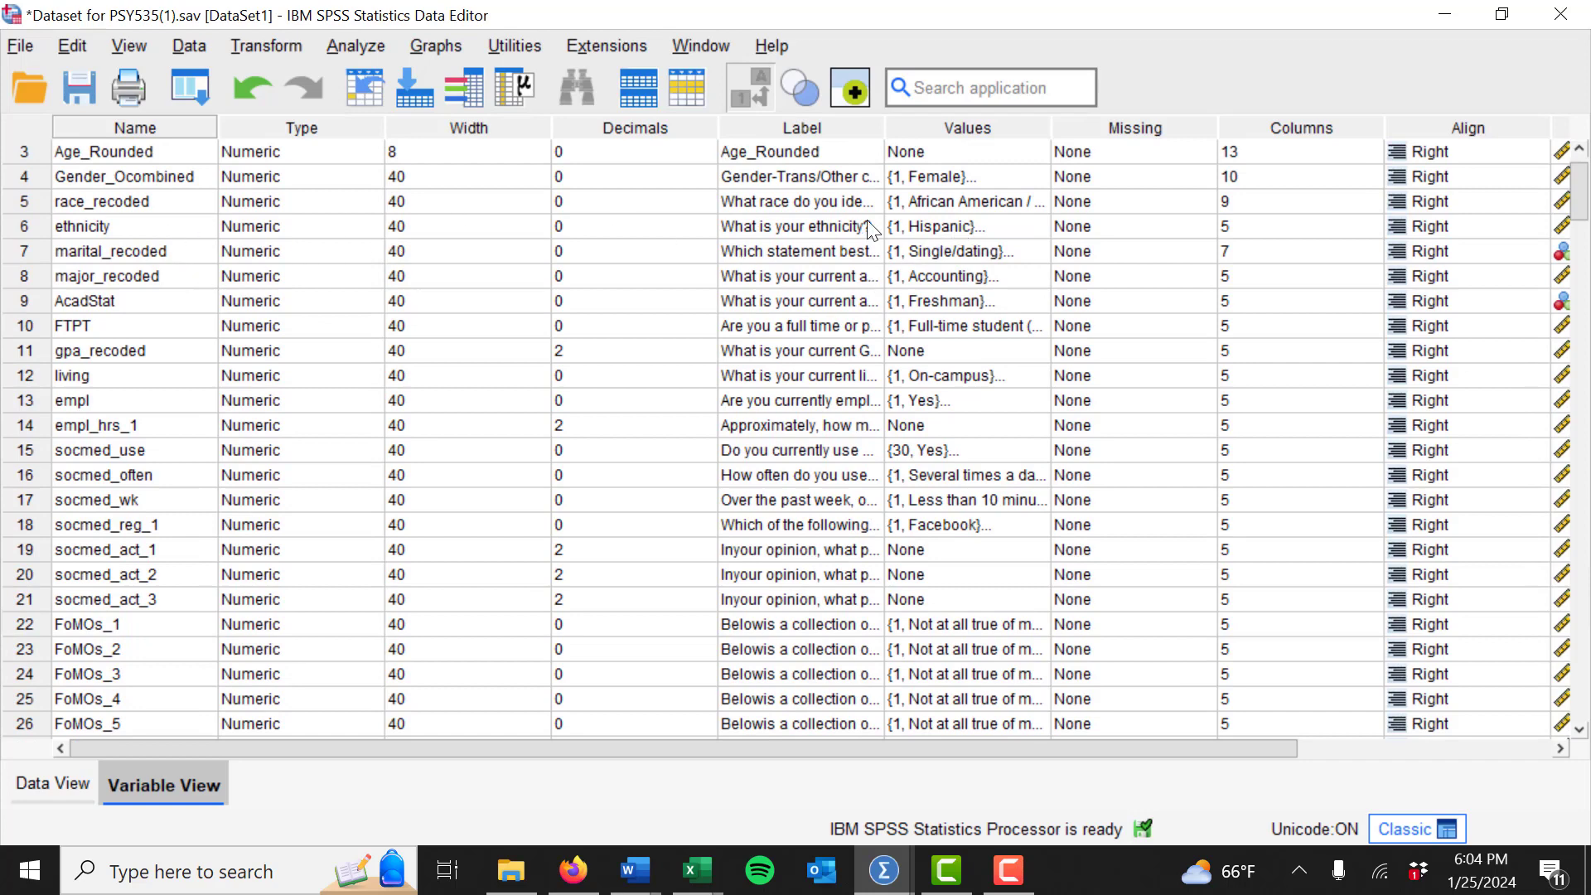
{"action": "left_click", "coordinate": [812, 228]}
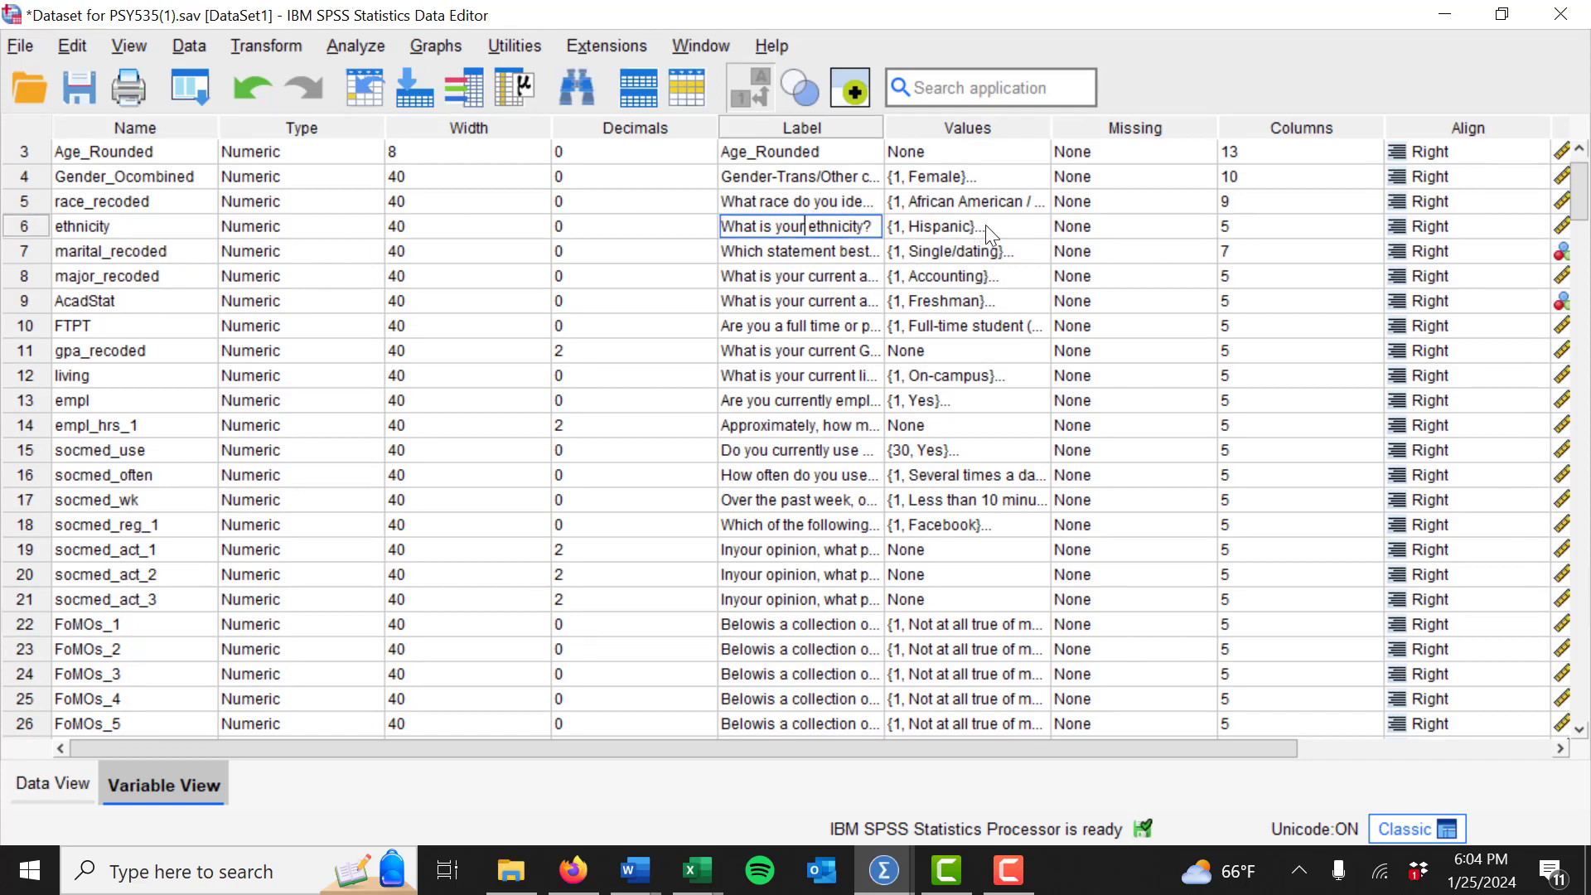
{"action": "left_click", "coordinate": [1036, 227]}
{"action": "left_click", "coordinate": [1037, 226]}
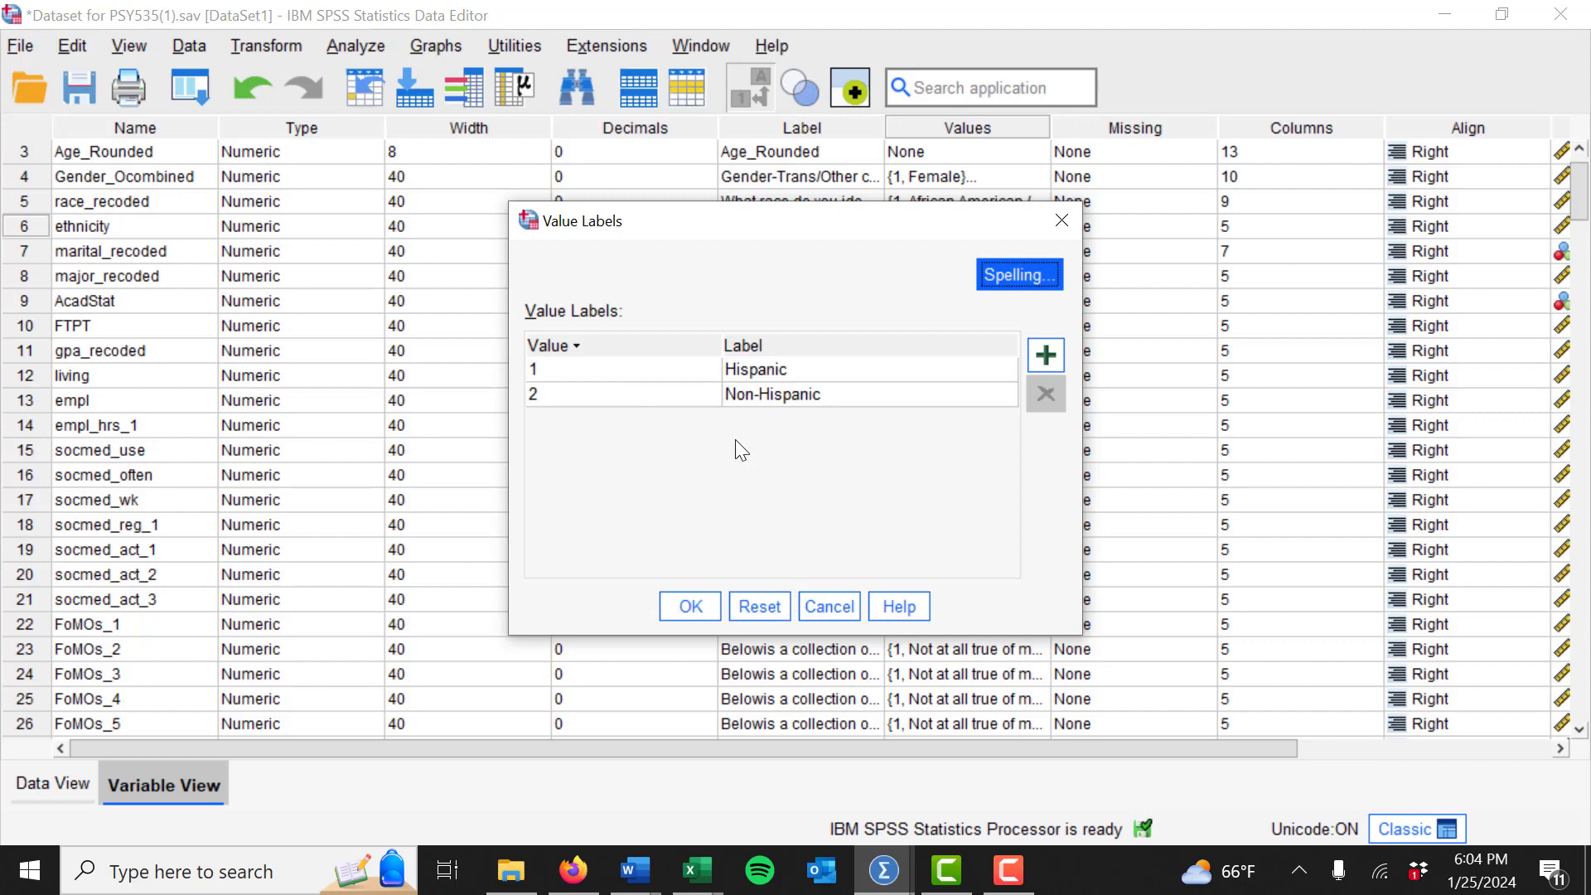
{"action": "left_click", "coordinate": [704, 605]}
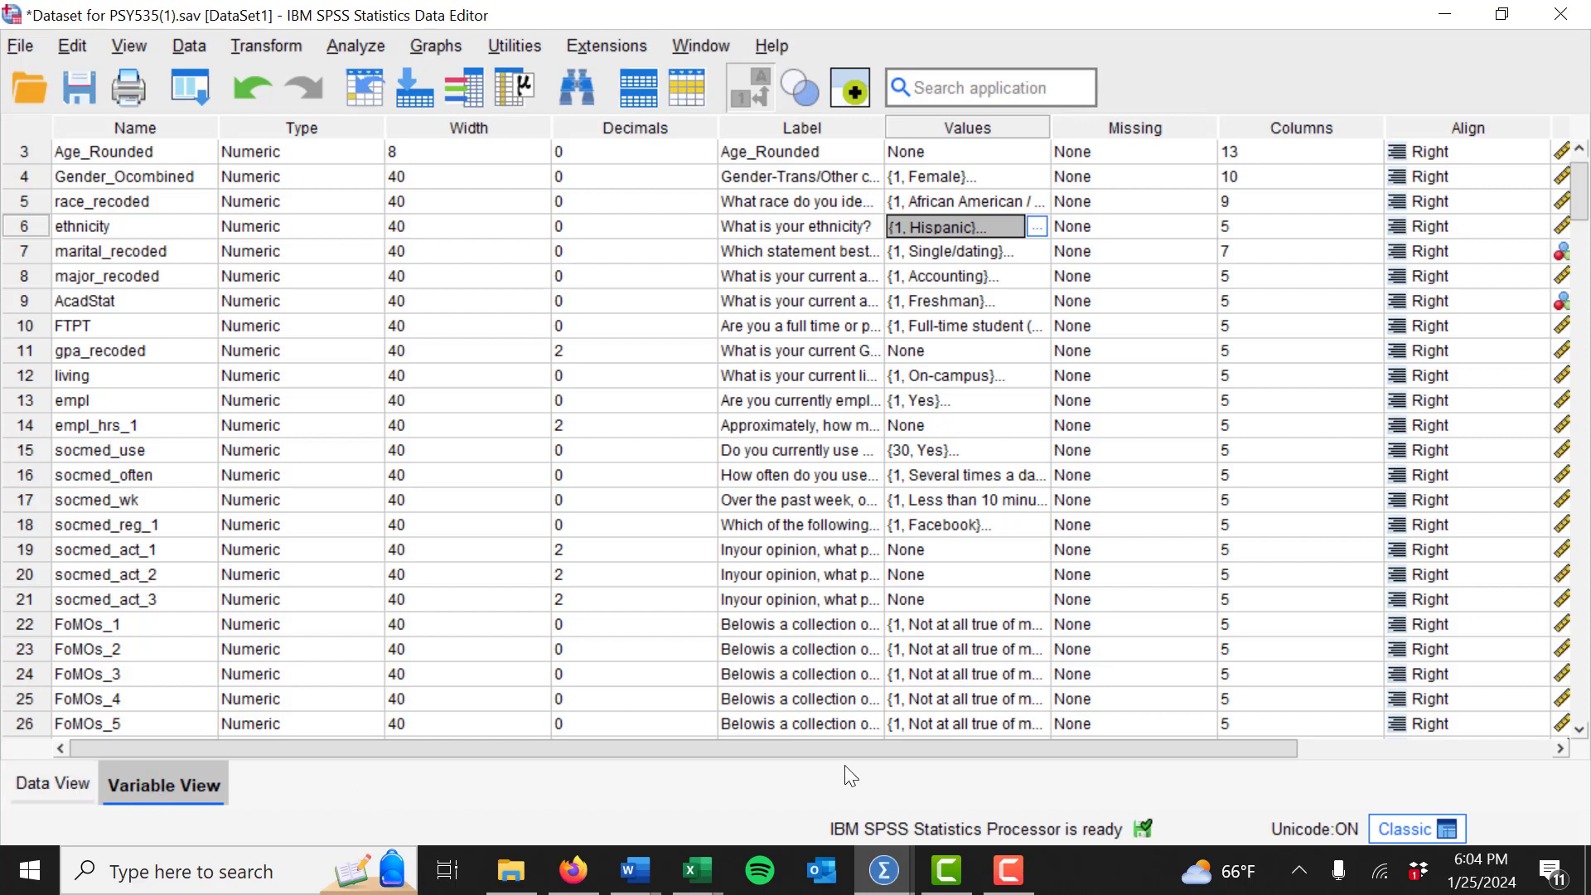
- Set the measurement level of the ethnicity variable to Nominal and check its value labels again
{"action": "left_click_drag", "start_coordinate": [897, 748], "coordinate": [1002, 758]}
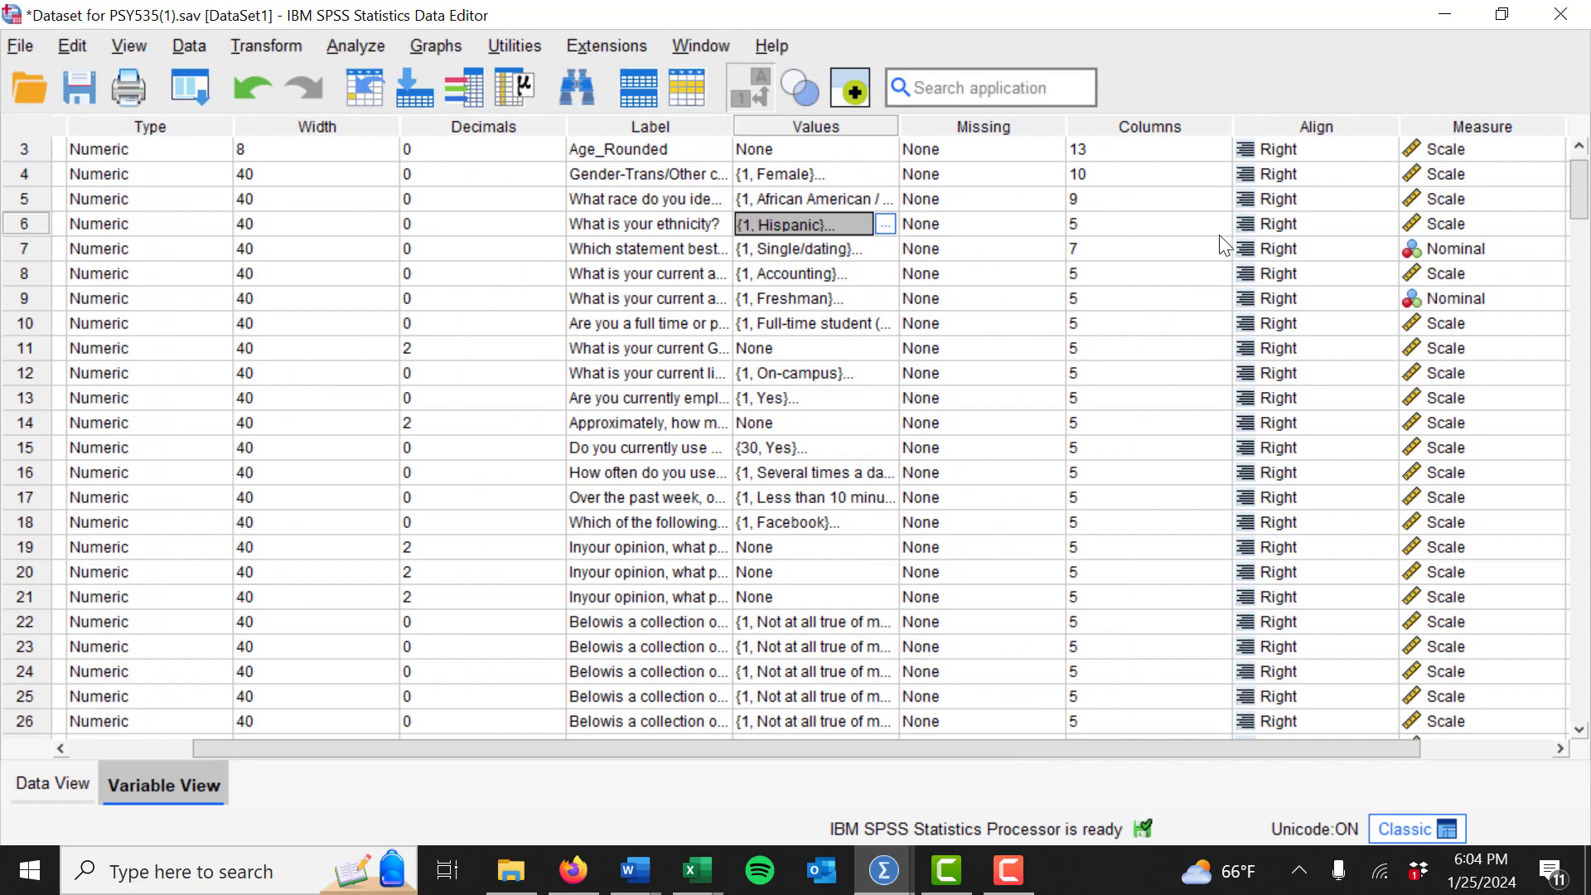
{"action": "left_click", "coordinate": [1556, 223]}
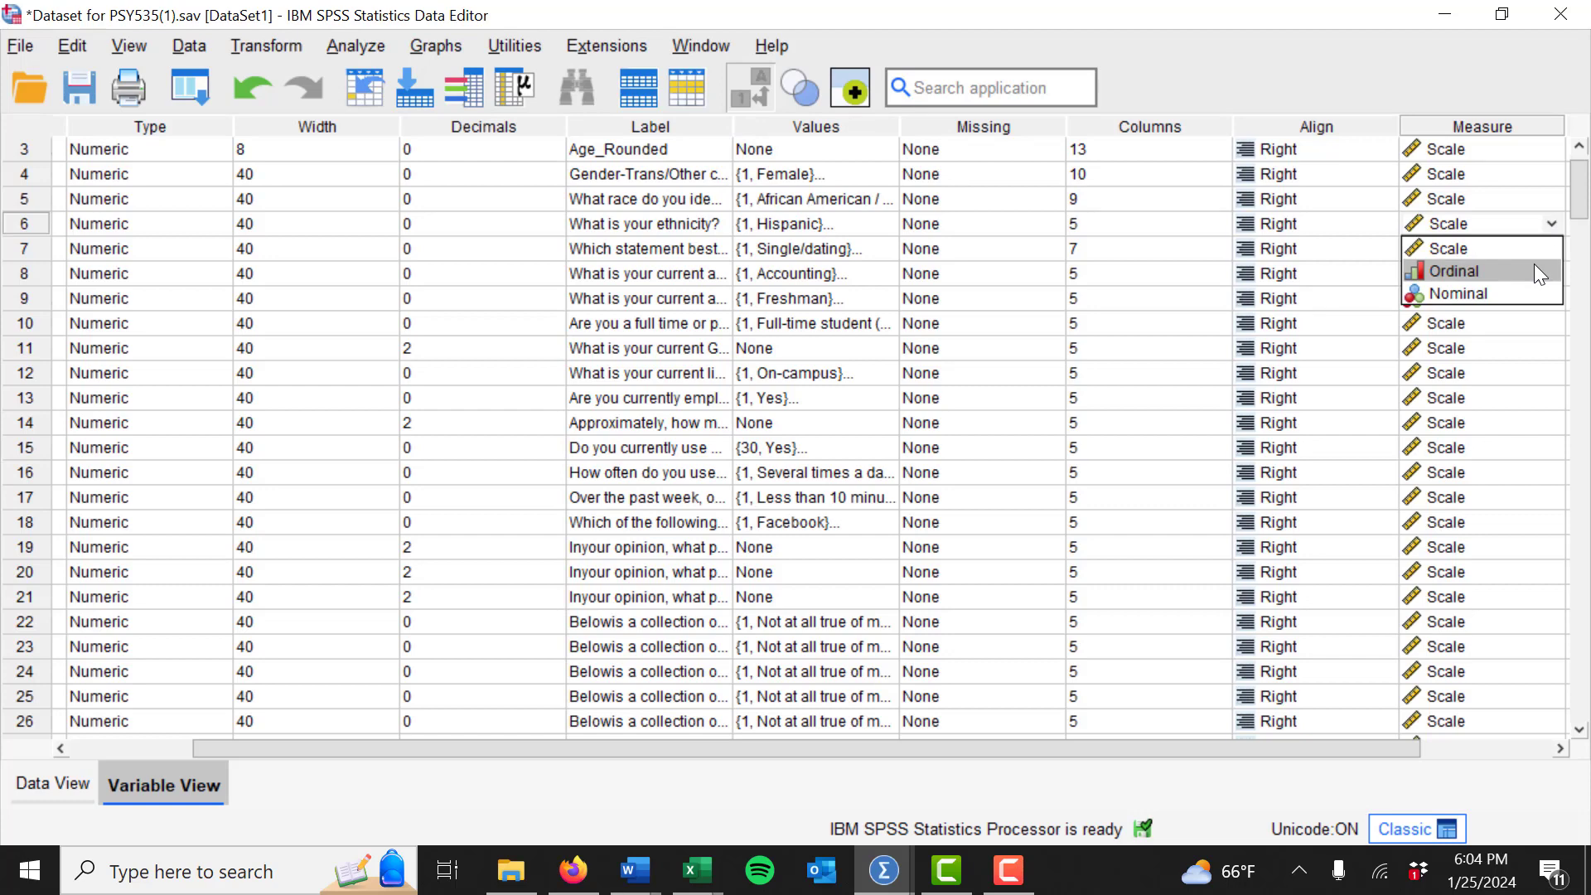
{"action": "left_click", "coordinate": [1523, 290]}
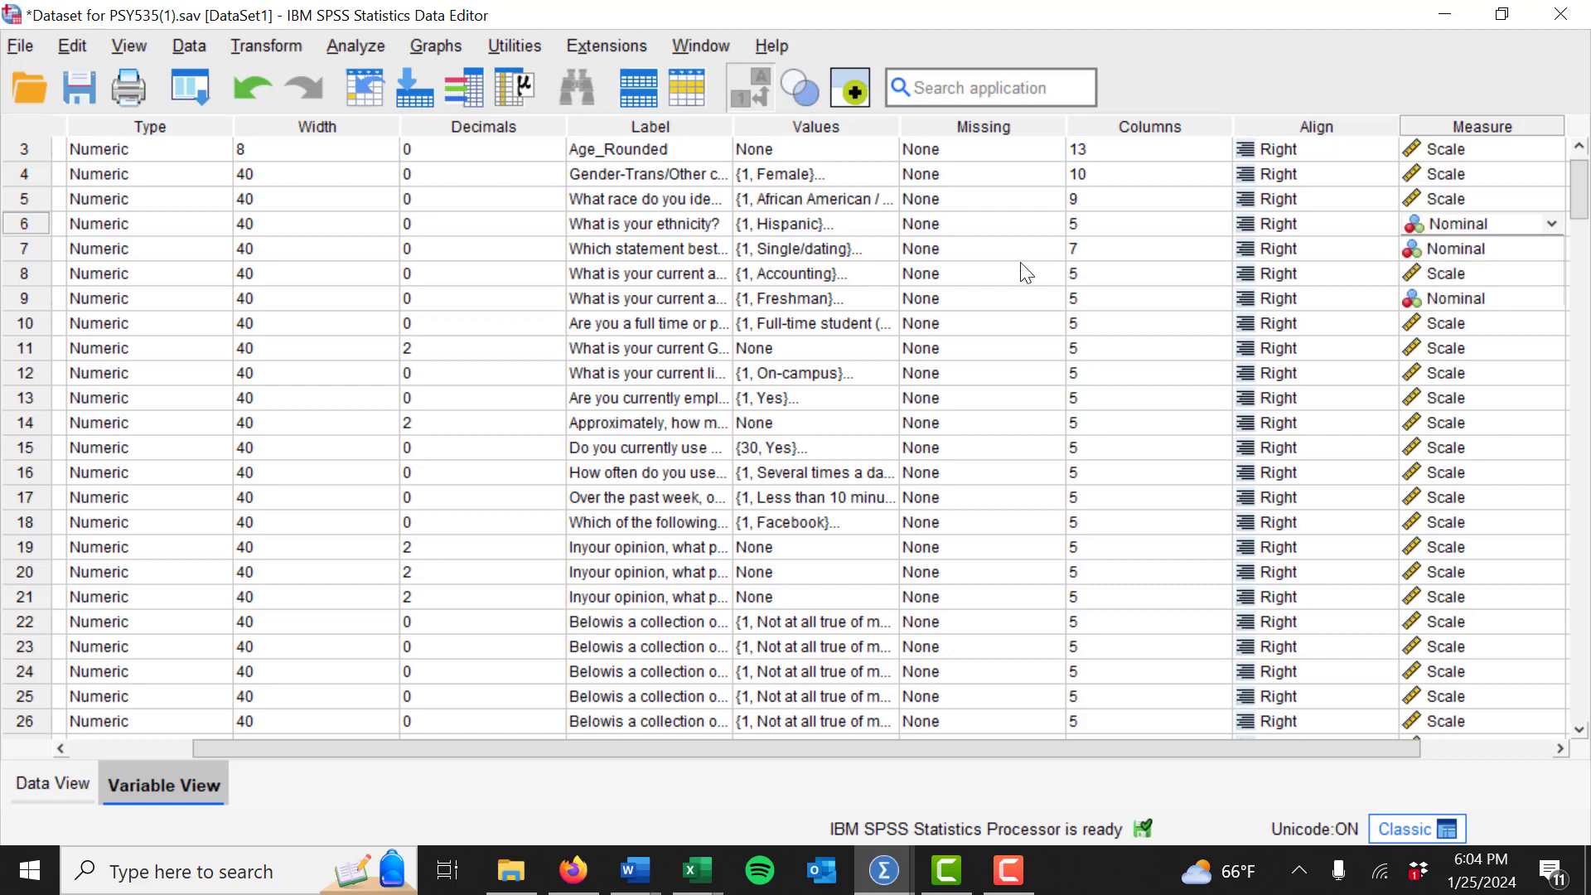
{"action": "left_click", "coordinate": [887, 224]}
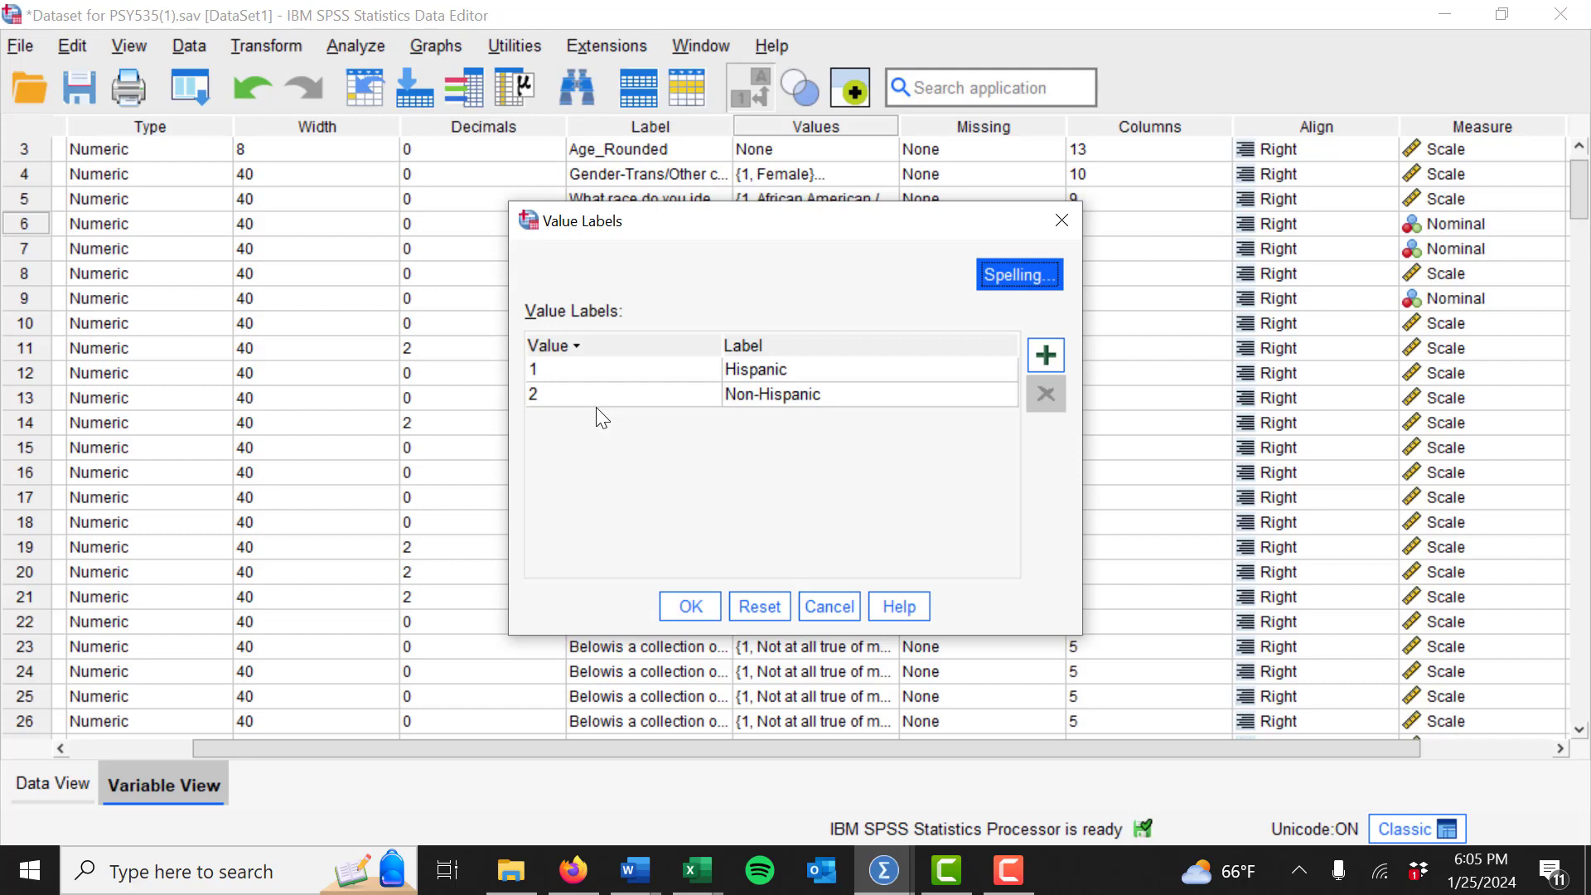
{"action": "left_click", "coordinate": [700, 607]}
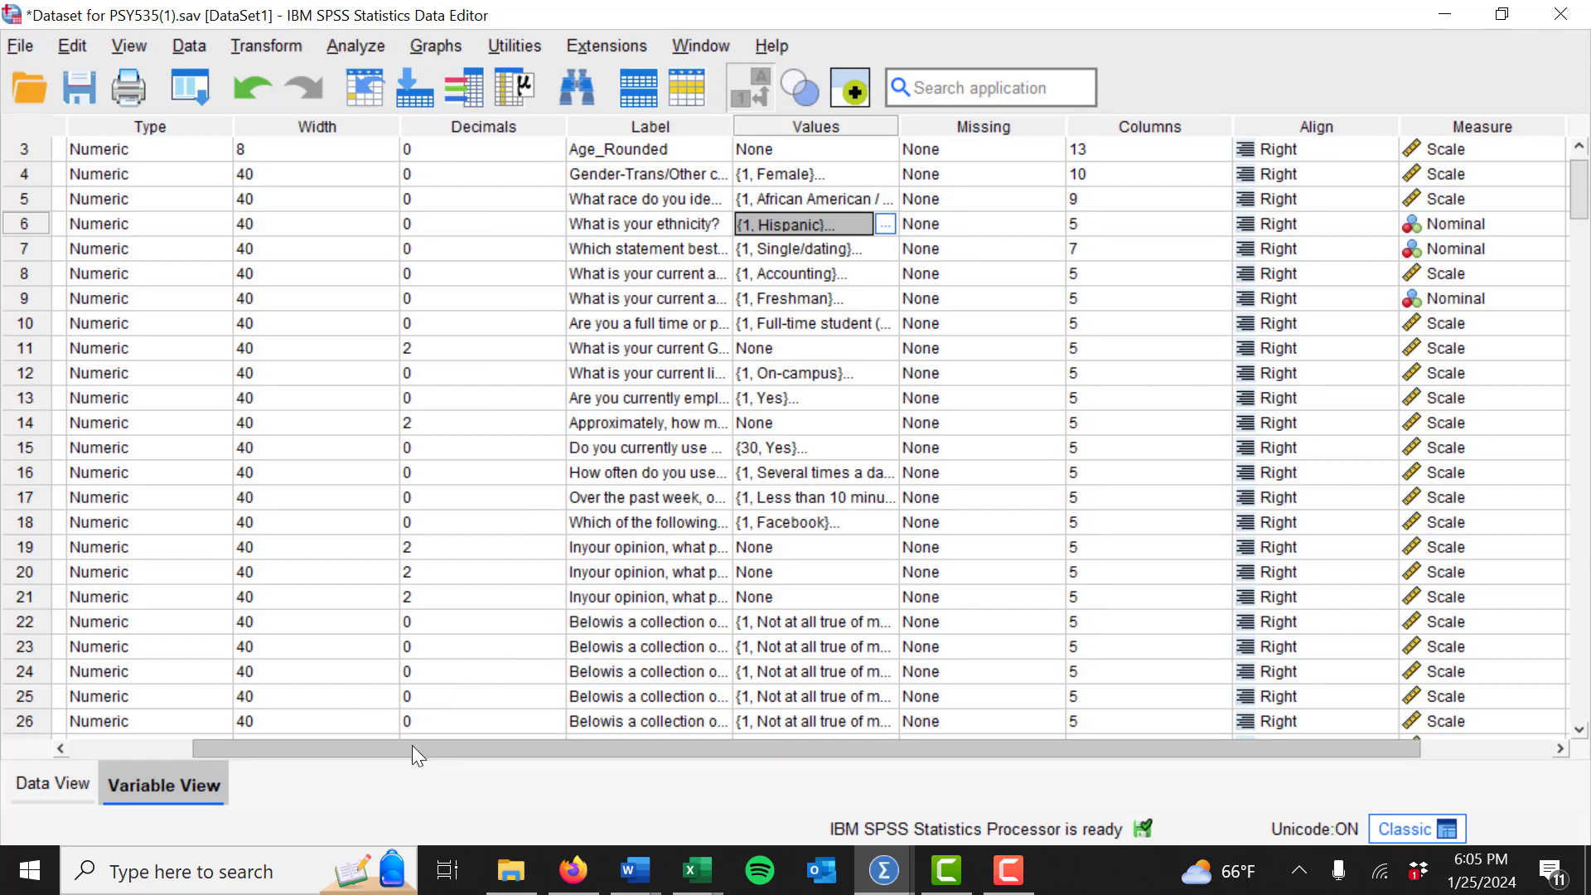
- Check the measurement level of the BFI_Neuro variable
{"action": "left_click_drag", "start_coordinate": [411, 744], "coordinate": [287, 745]}
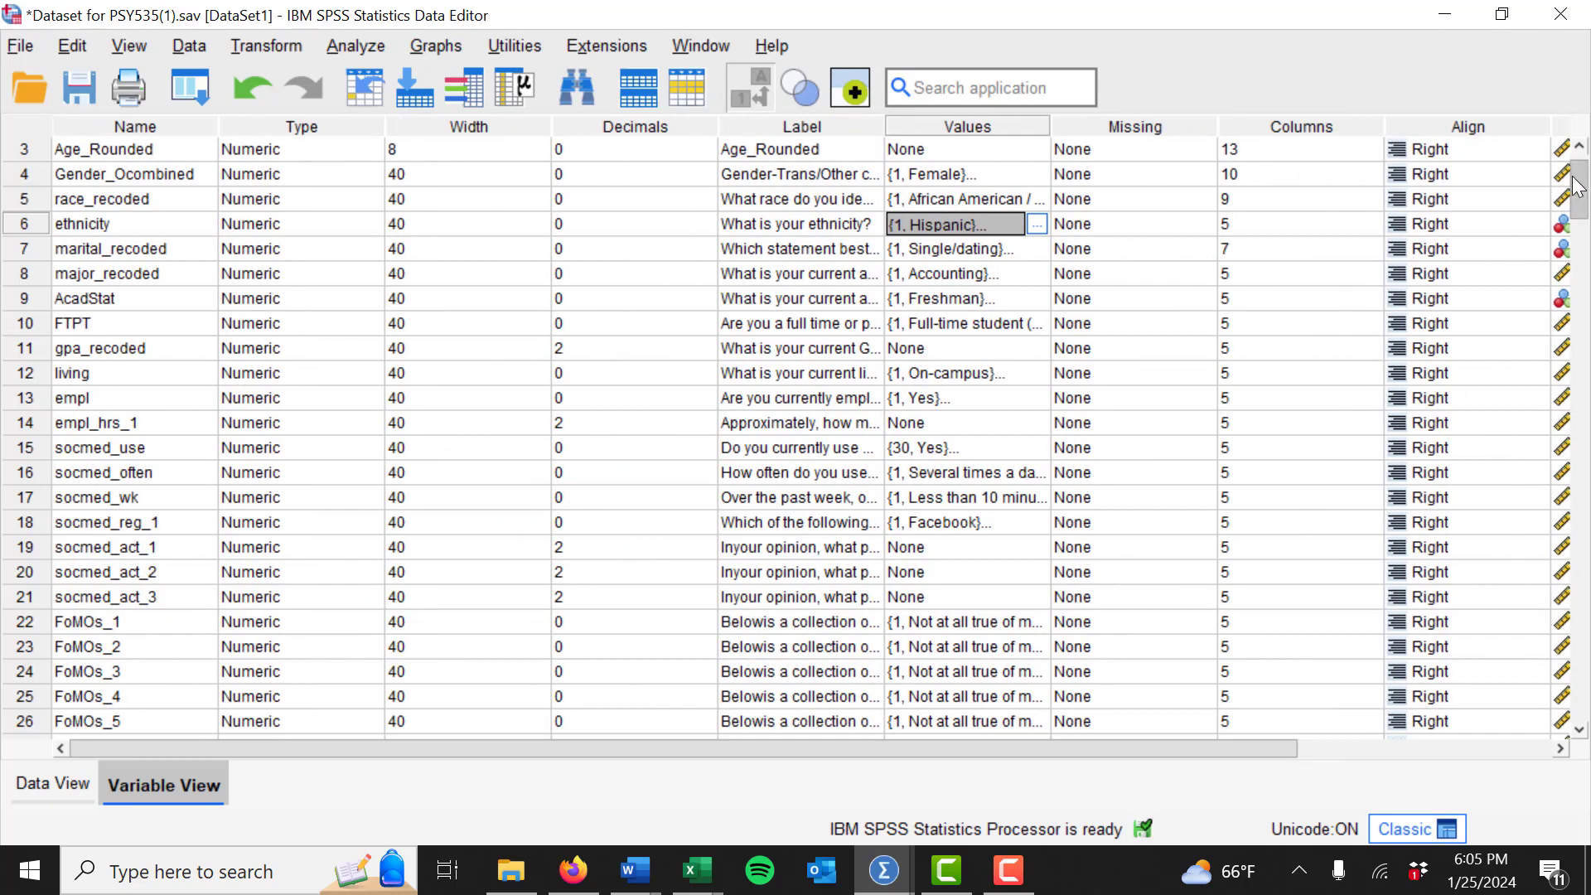
{"action": "left_click_drag", "start_coordinate": [1579, 180], "coordinate": [1584, 581]}
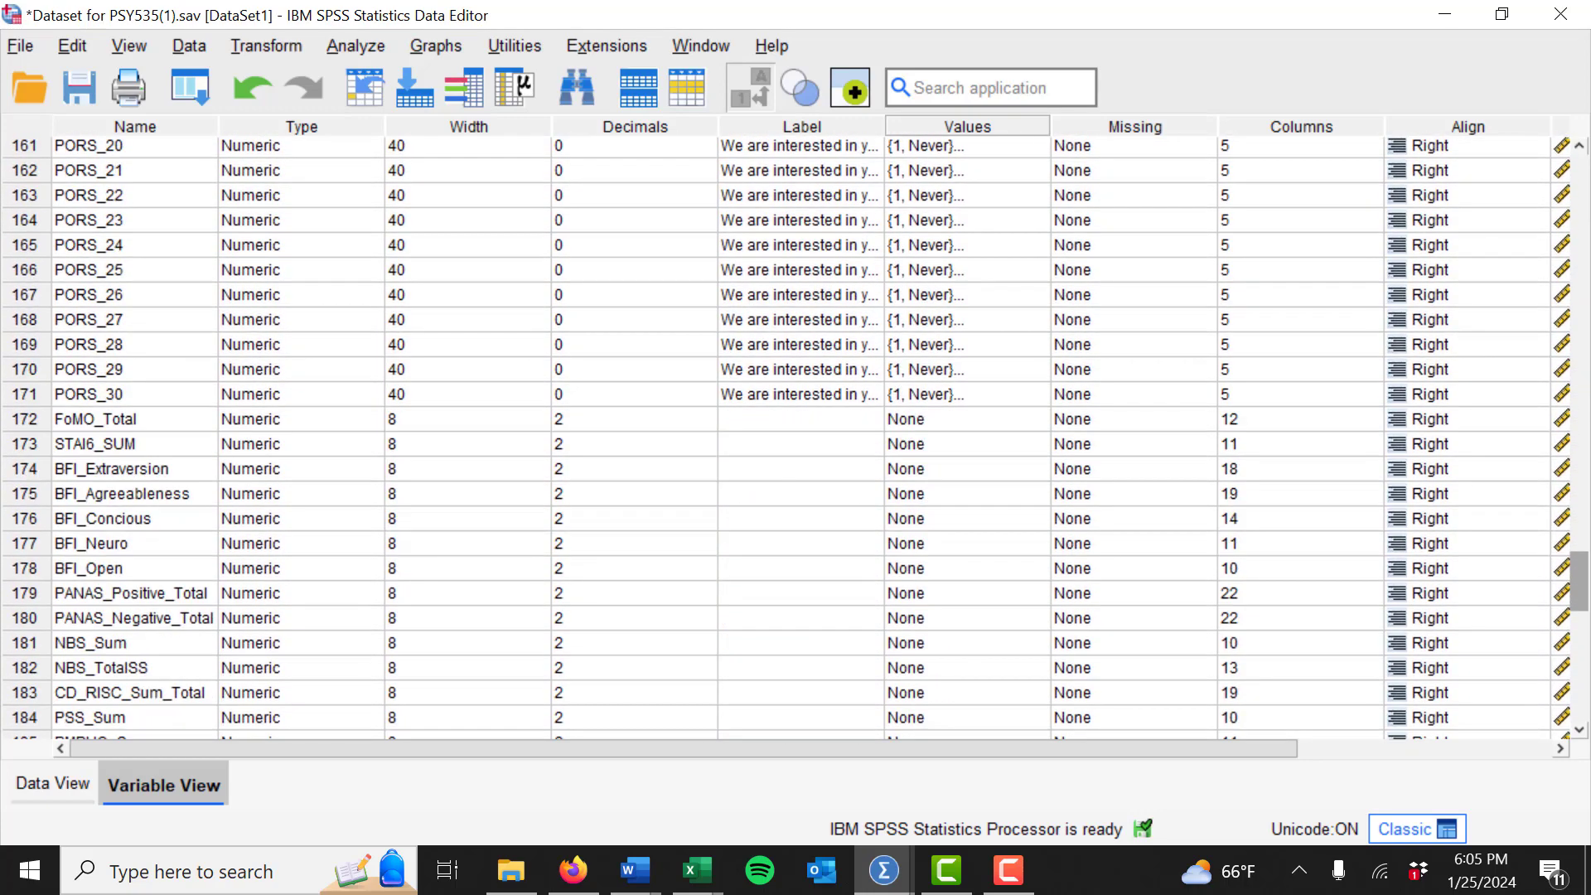
{"action": "left_click", "coordinate": [95, 542]}
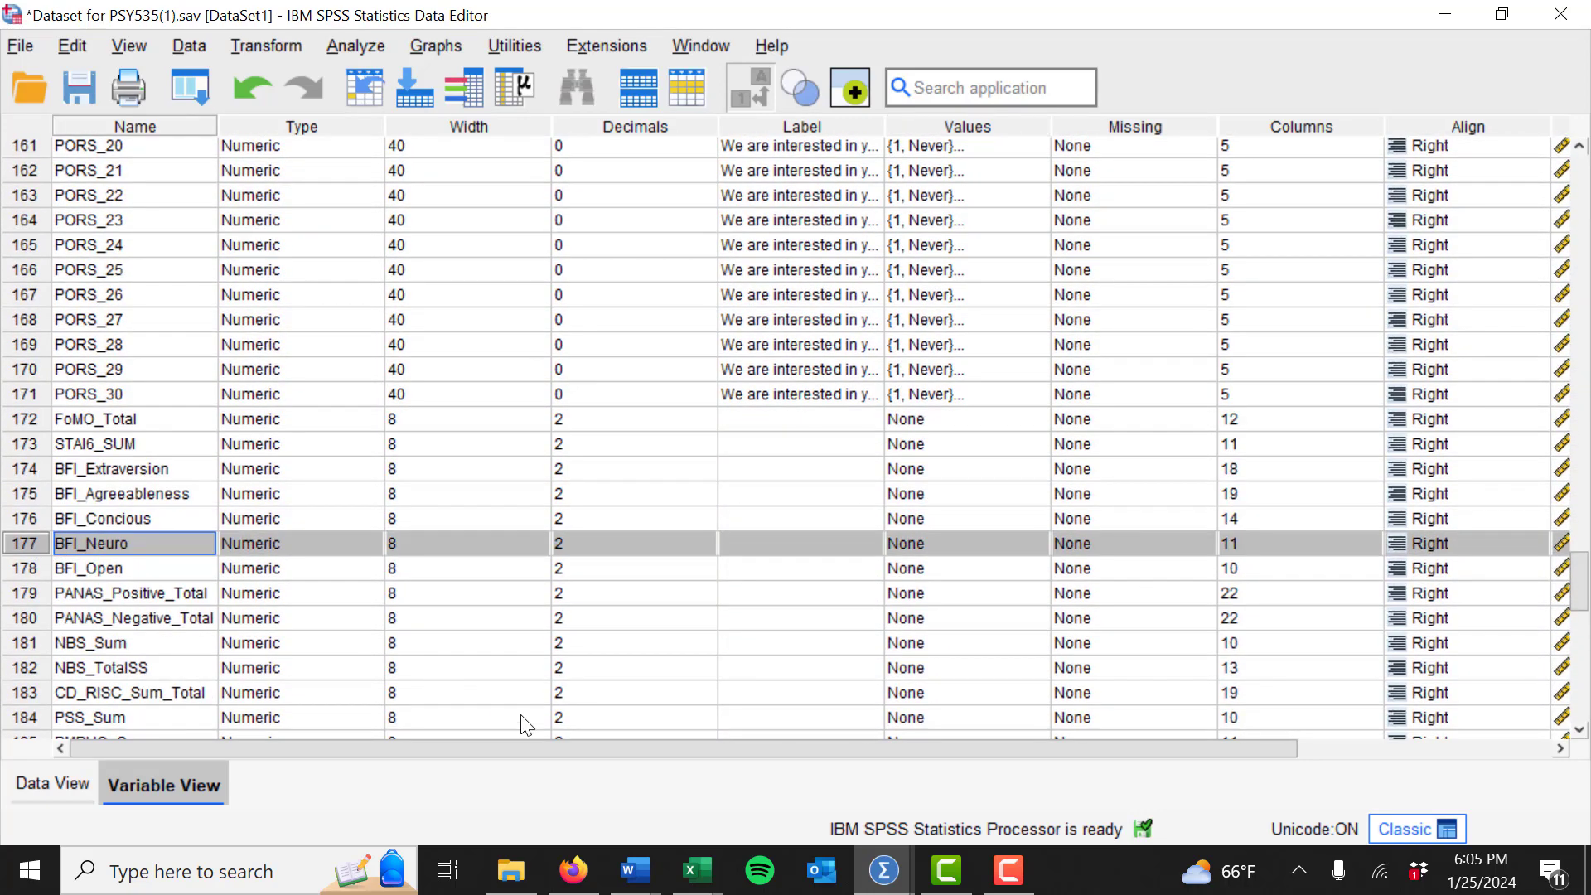
{"action": "left_click_drag", "start_coordinate": [575, 749], "coordinate": [809, 777]}
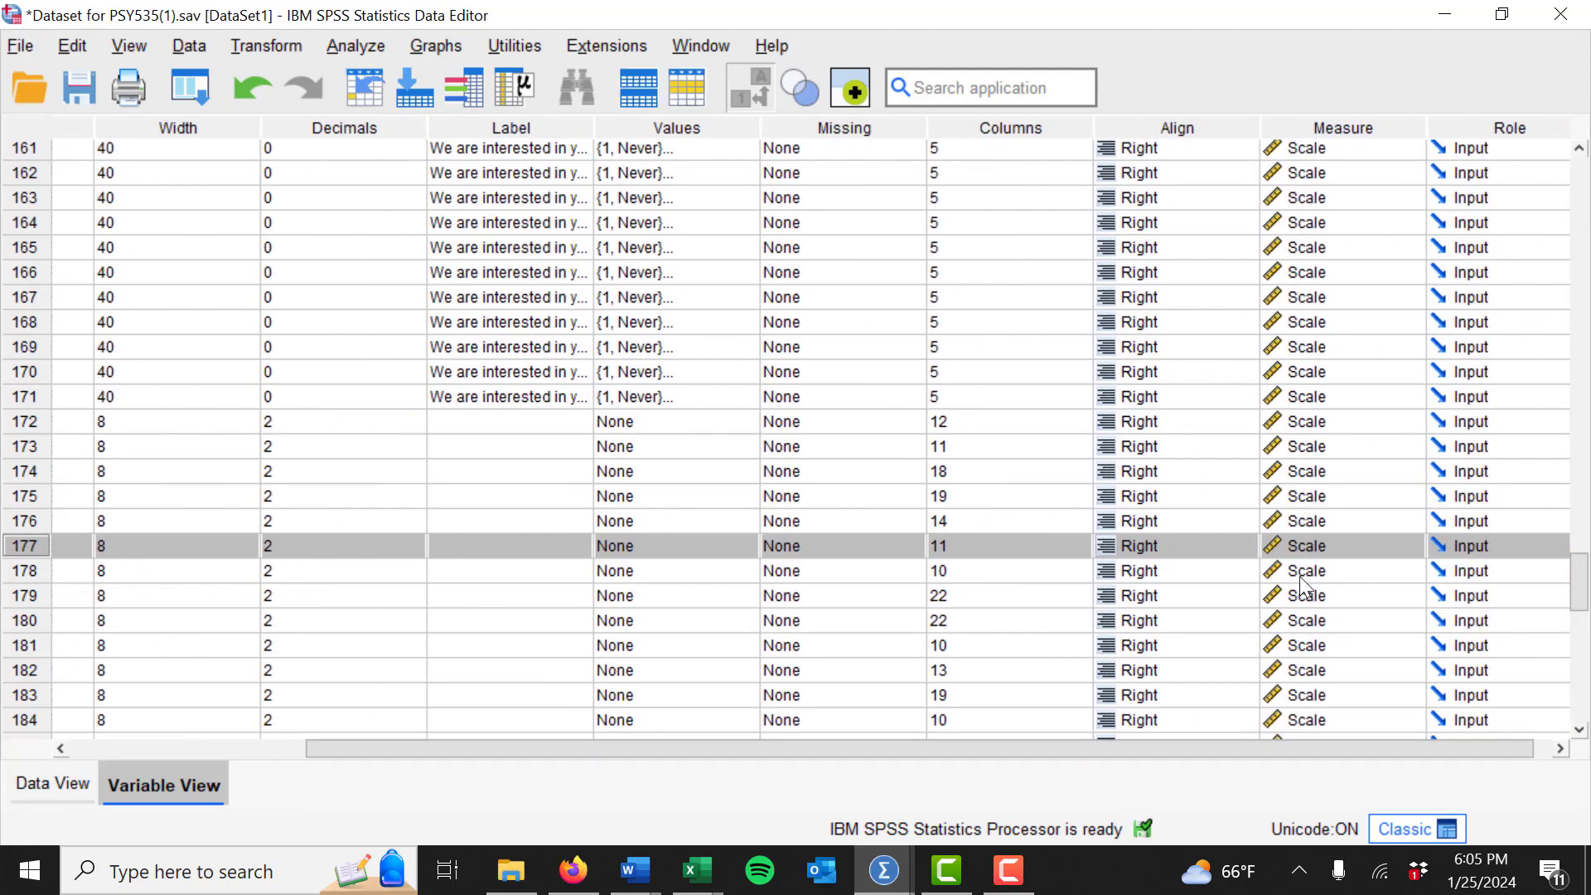
- Set up an Independent-Samples T Test from the case data with BFI_Neuro as the test variable
{"action": "left_click", "coordinate": [33, 787]}
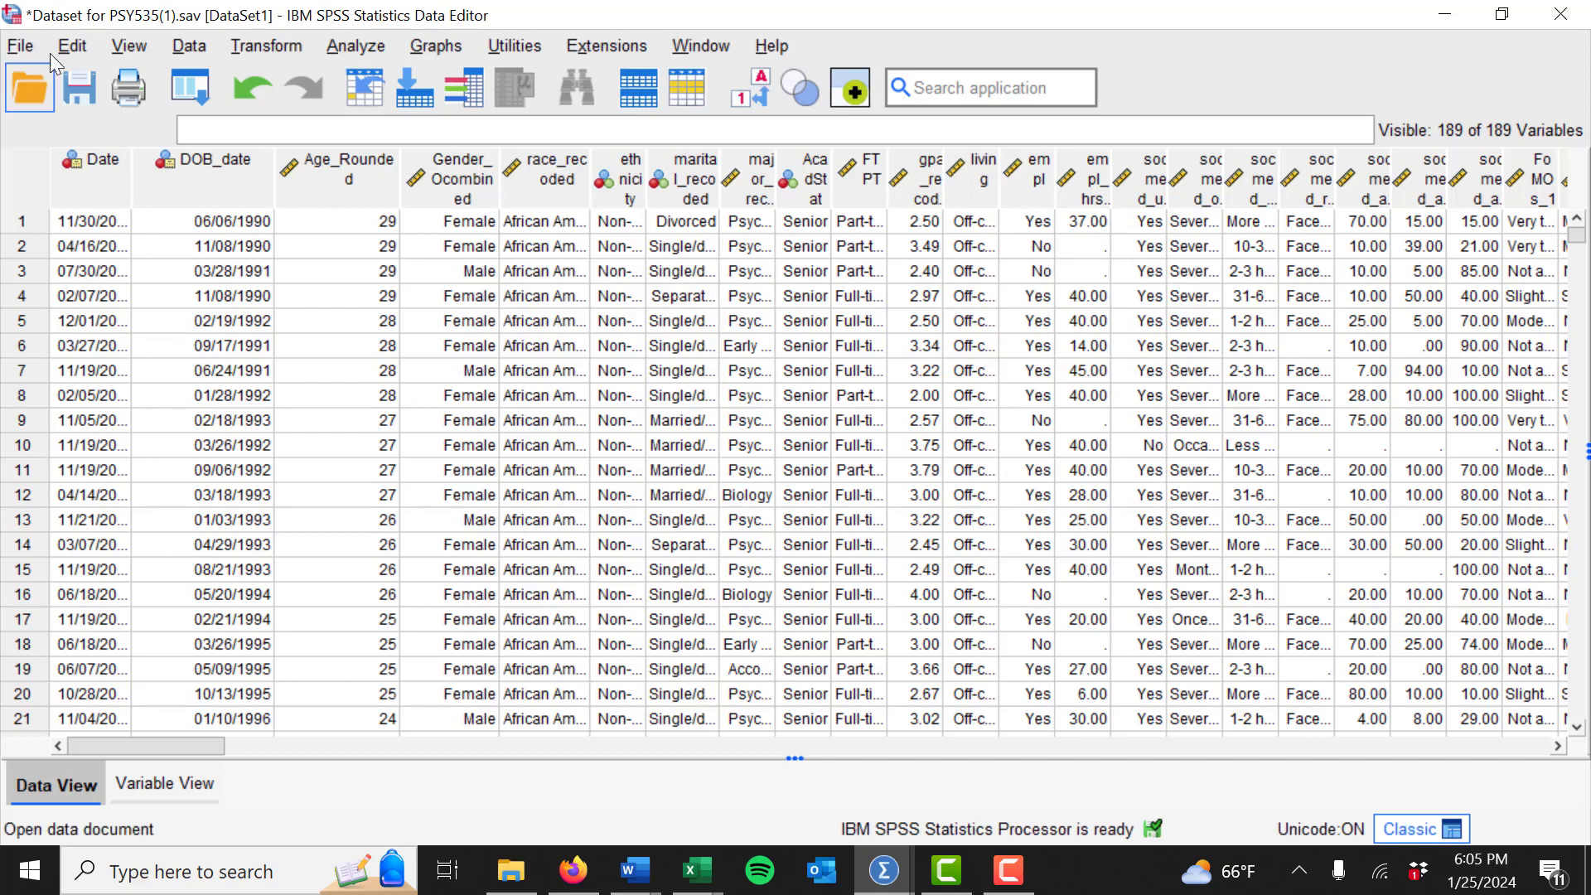
{"action": "left_click", "coordinate": [355, 47]}
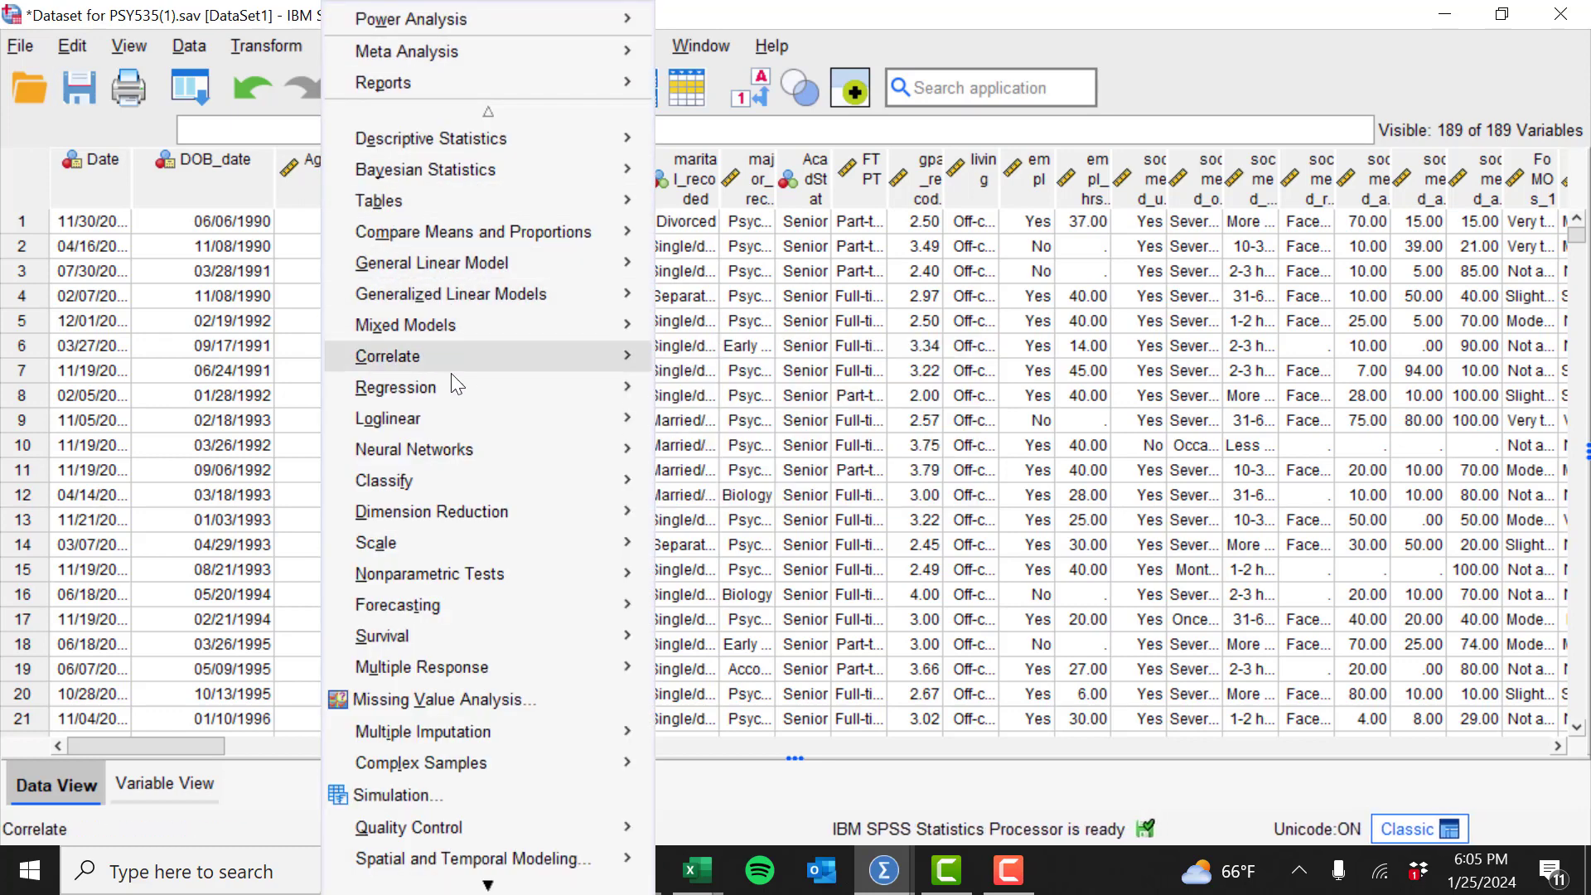
{"action": "mouse_move", "coordinate": [502, 241]}
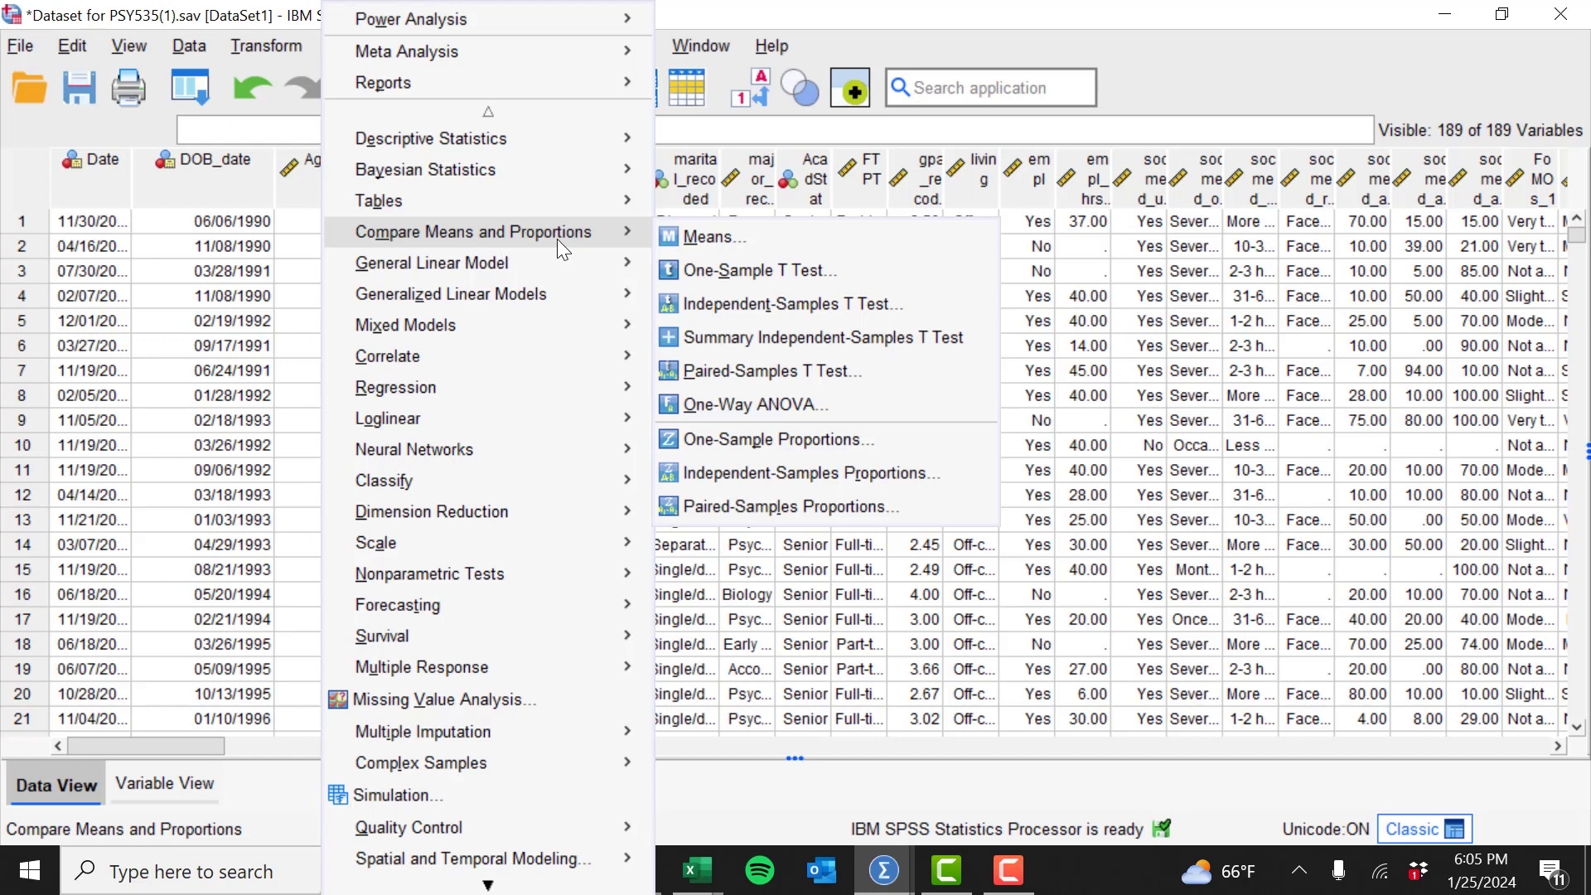
{"action": "left_click", "coordinate": [755, 315]}
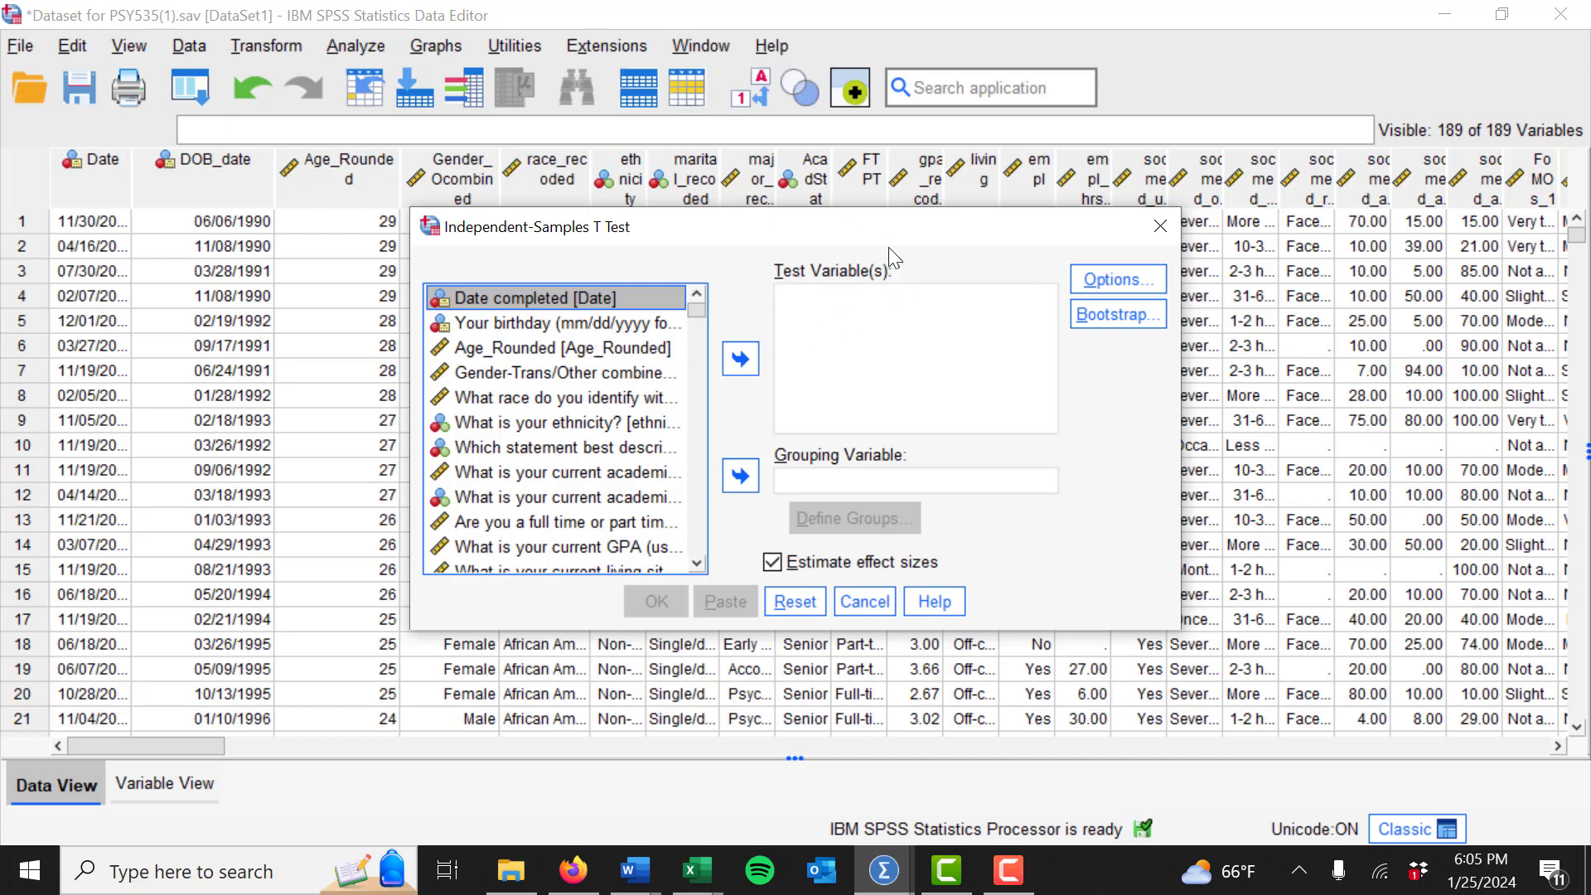
{"action": "left_click_drag", "start_coordinate": [701, 316], "coordinate": [707, 538]}
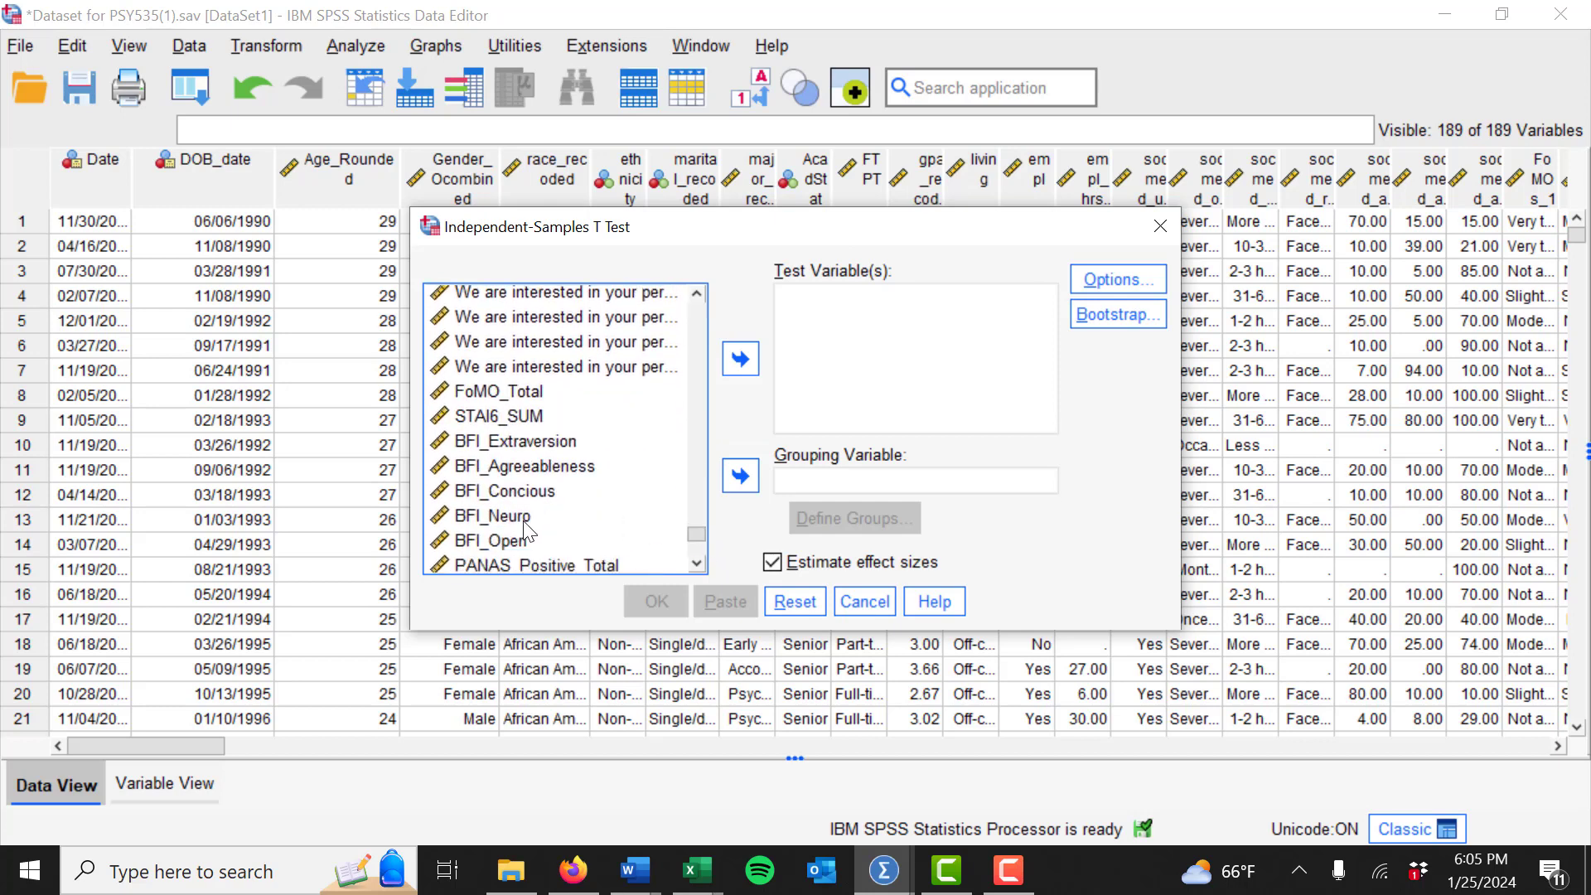
{"action": "left_click", "coordinate": [534, 515]}
{"action": "left_click", "coordinate": [739, 365]}
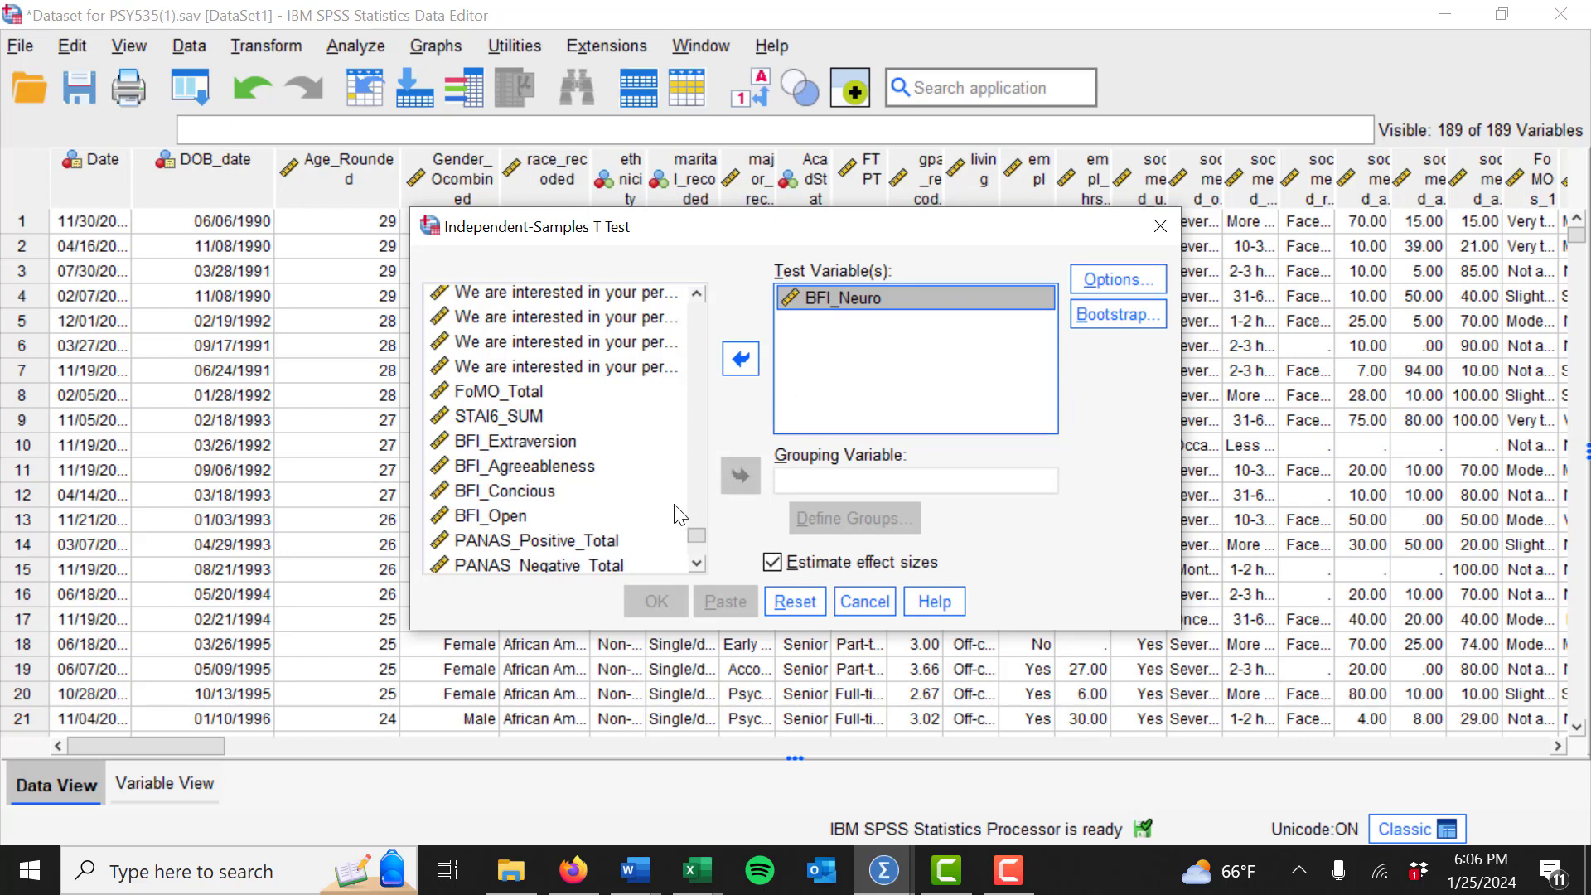
- Assign ethnicity as the grouping variable, with group 1 defined as value 1 and group 2 as value 2
{"action": "left_click_drag", "start_coordinate": [693, 534], "coordinate": [688, 310]}
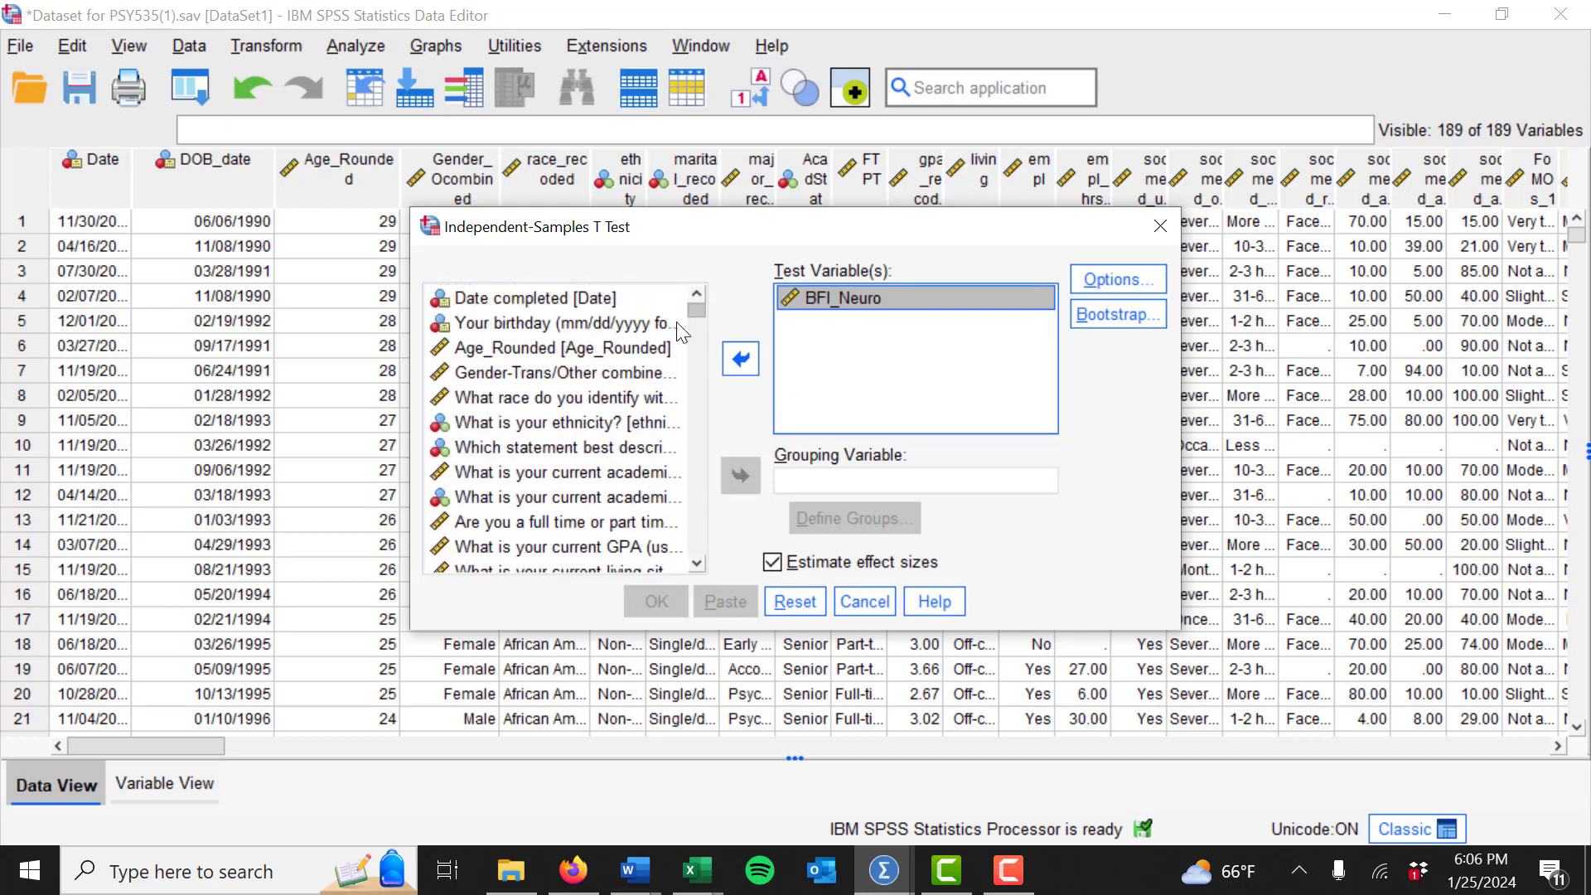
{"action": "left_click", "coordinate": [600, 423]}
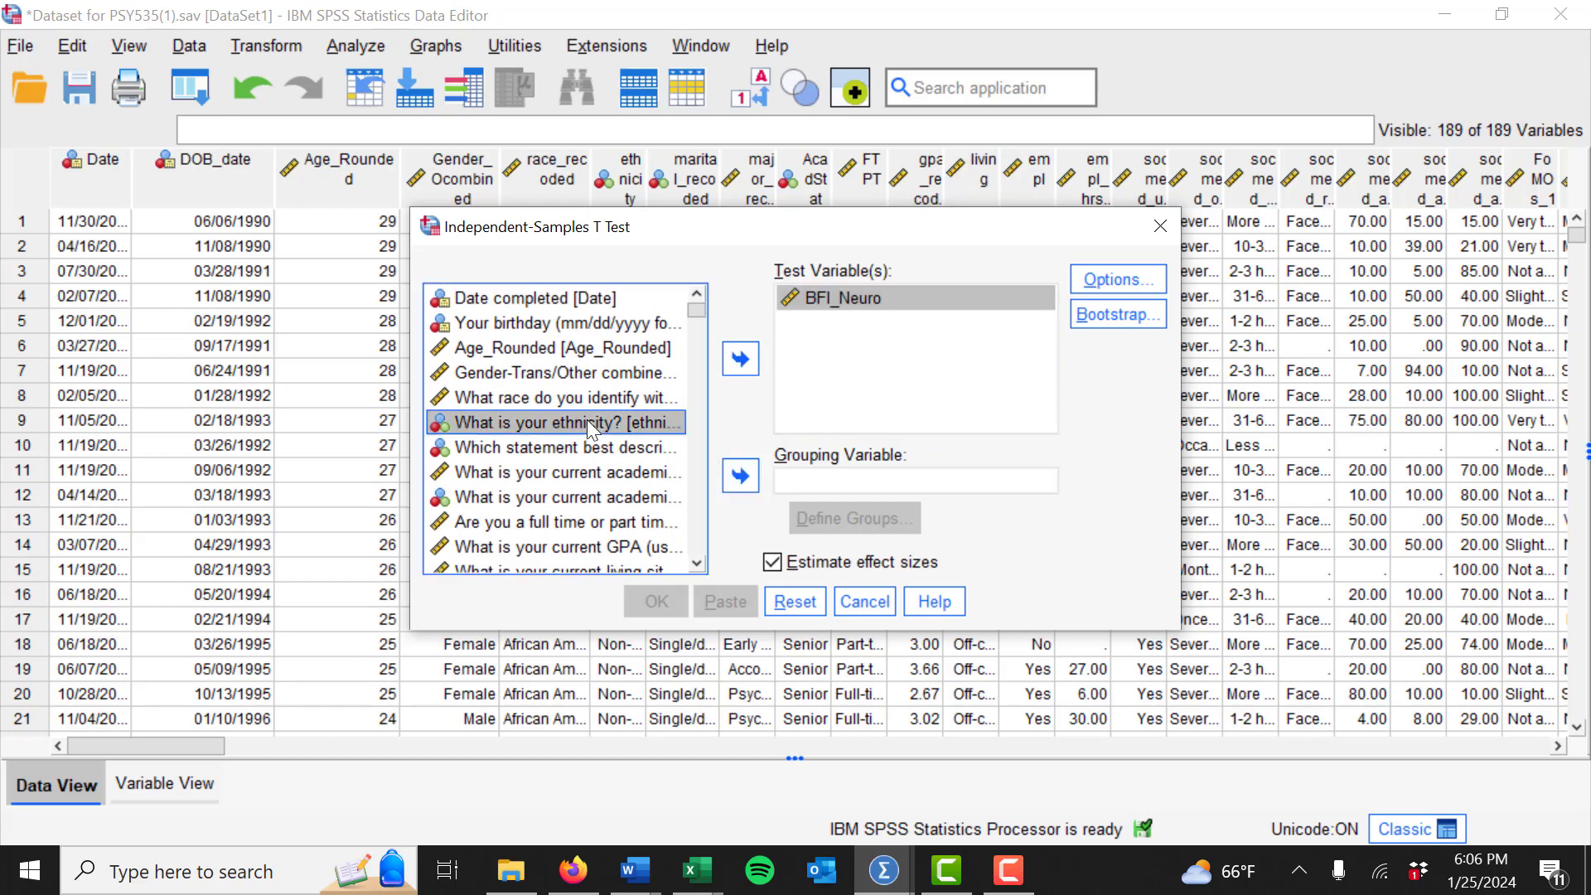
{"action": "left_click", "coordinate": [739, 474]}
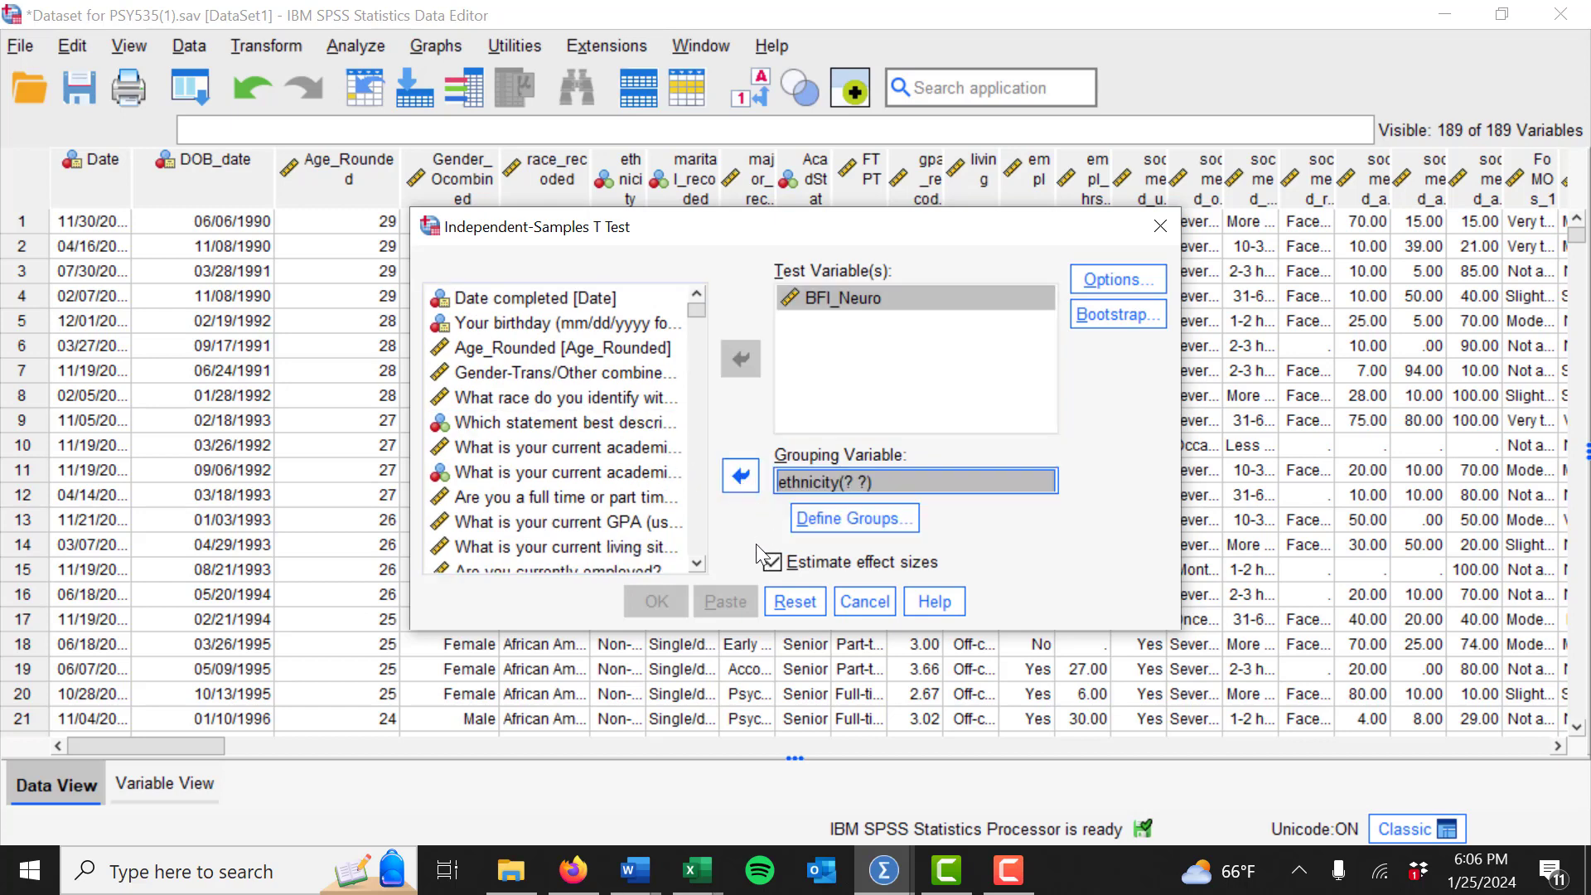
{"action": "left_click", "coordinate": [850, 520]}
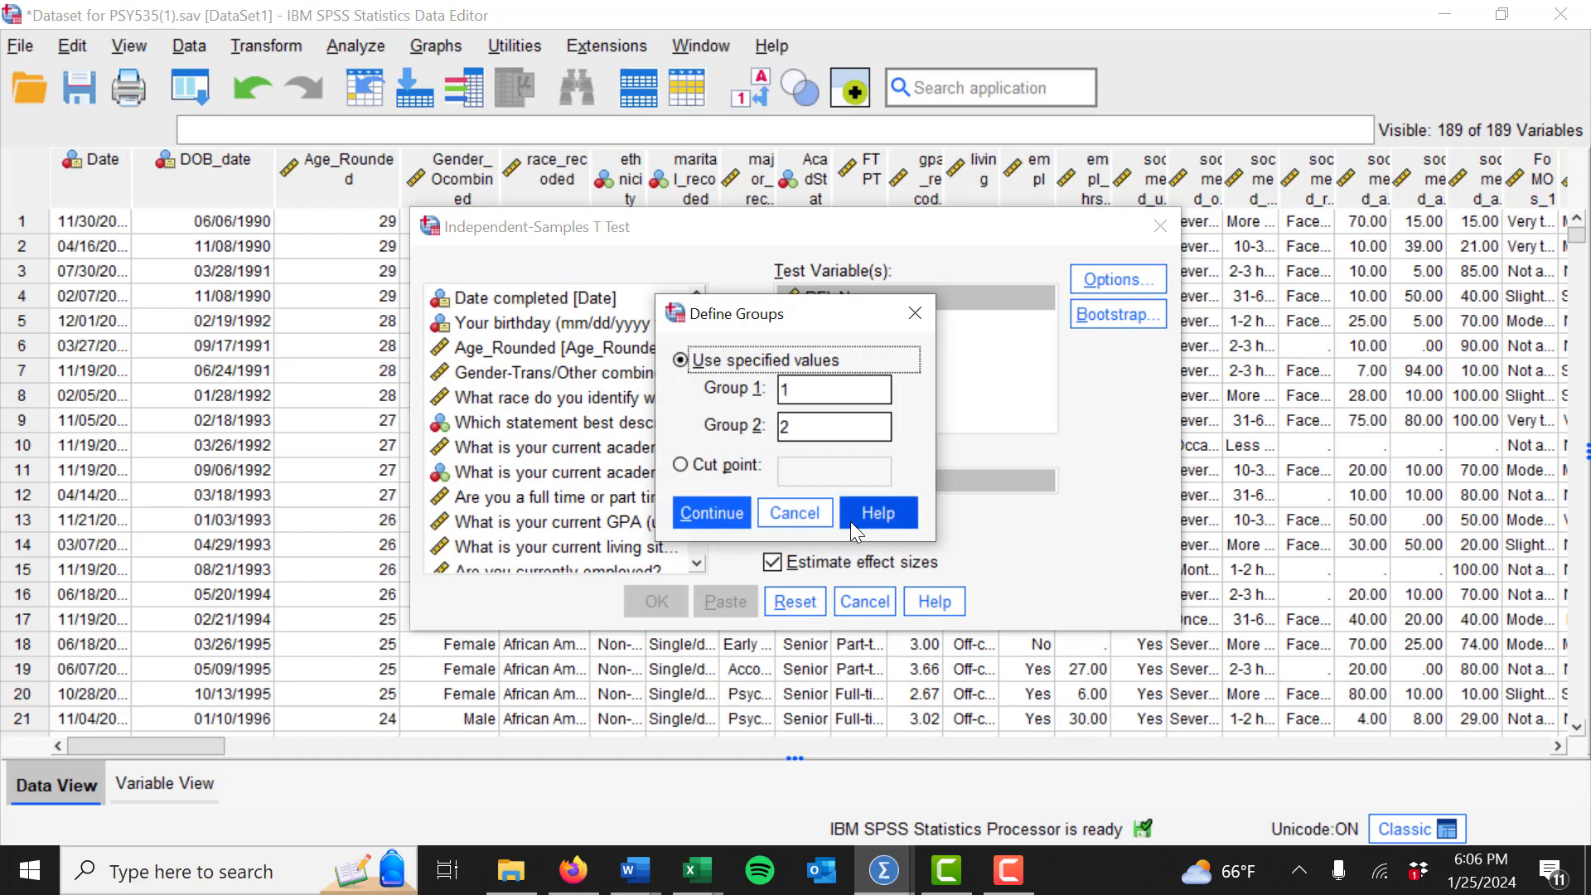
{"action": "left_click", "coordinate": [720, 515]}
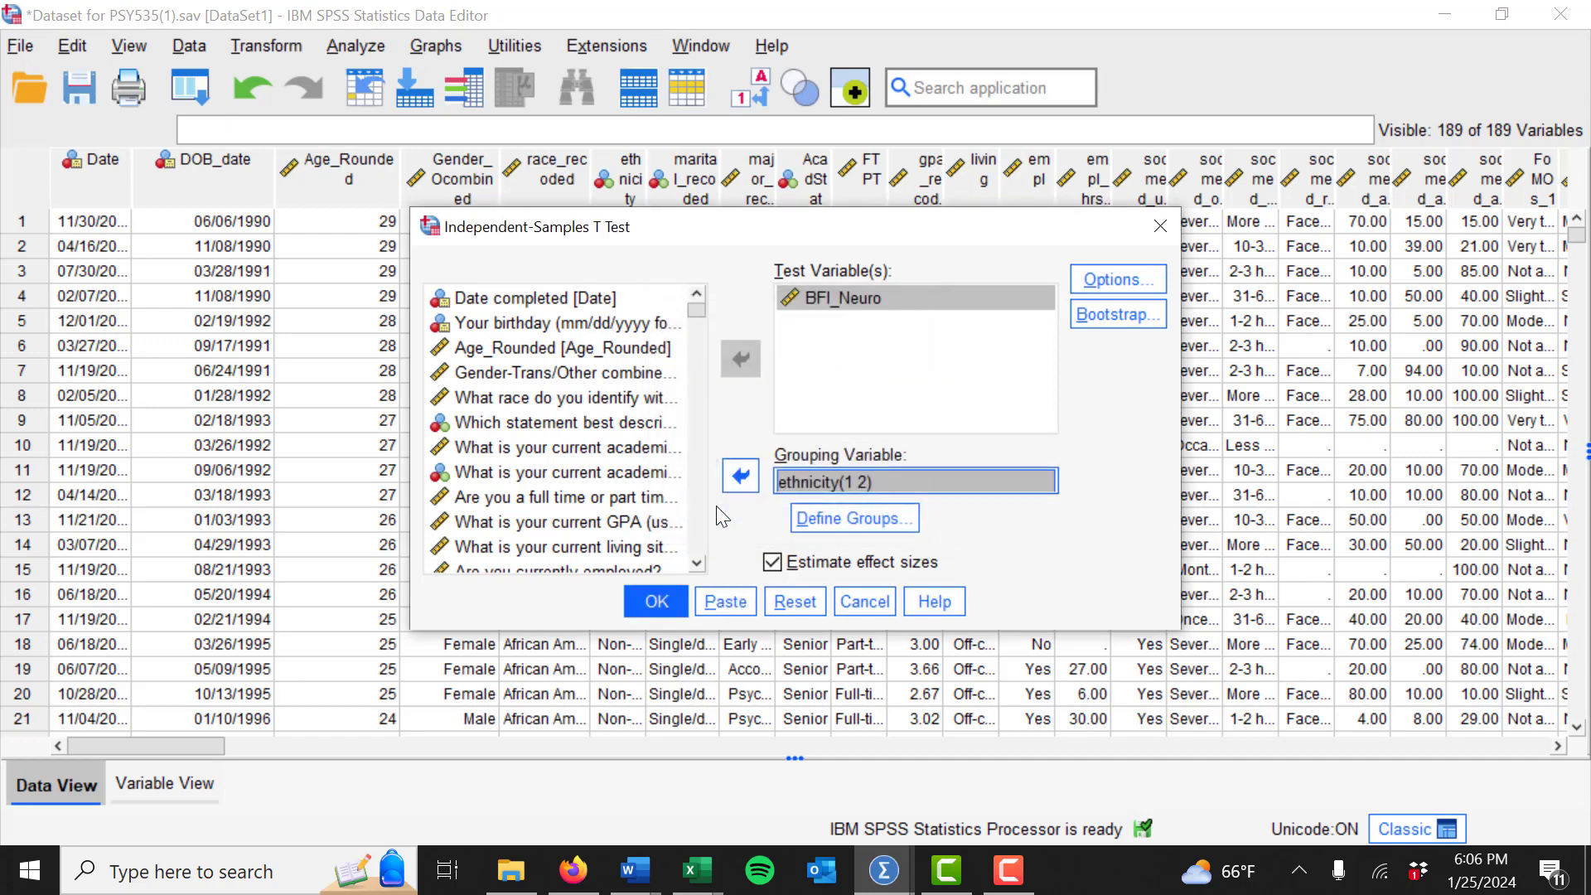
- Run the t test with a 95% confidence interval and without effect size estimates
{"action": "left_click", "coordinate": [1115, 279]}
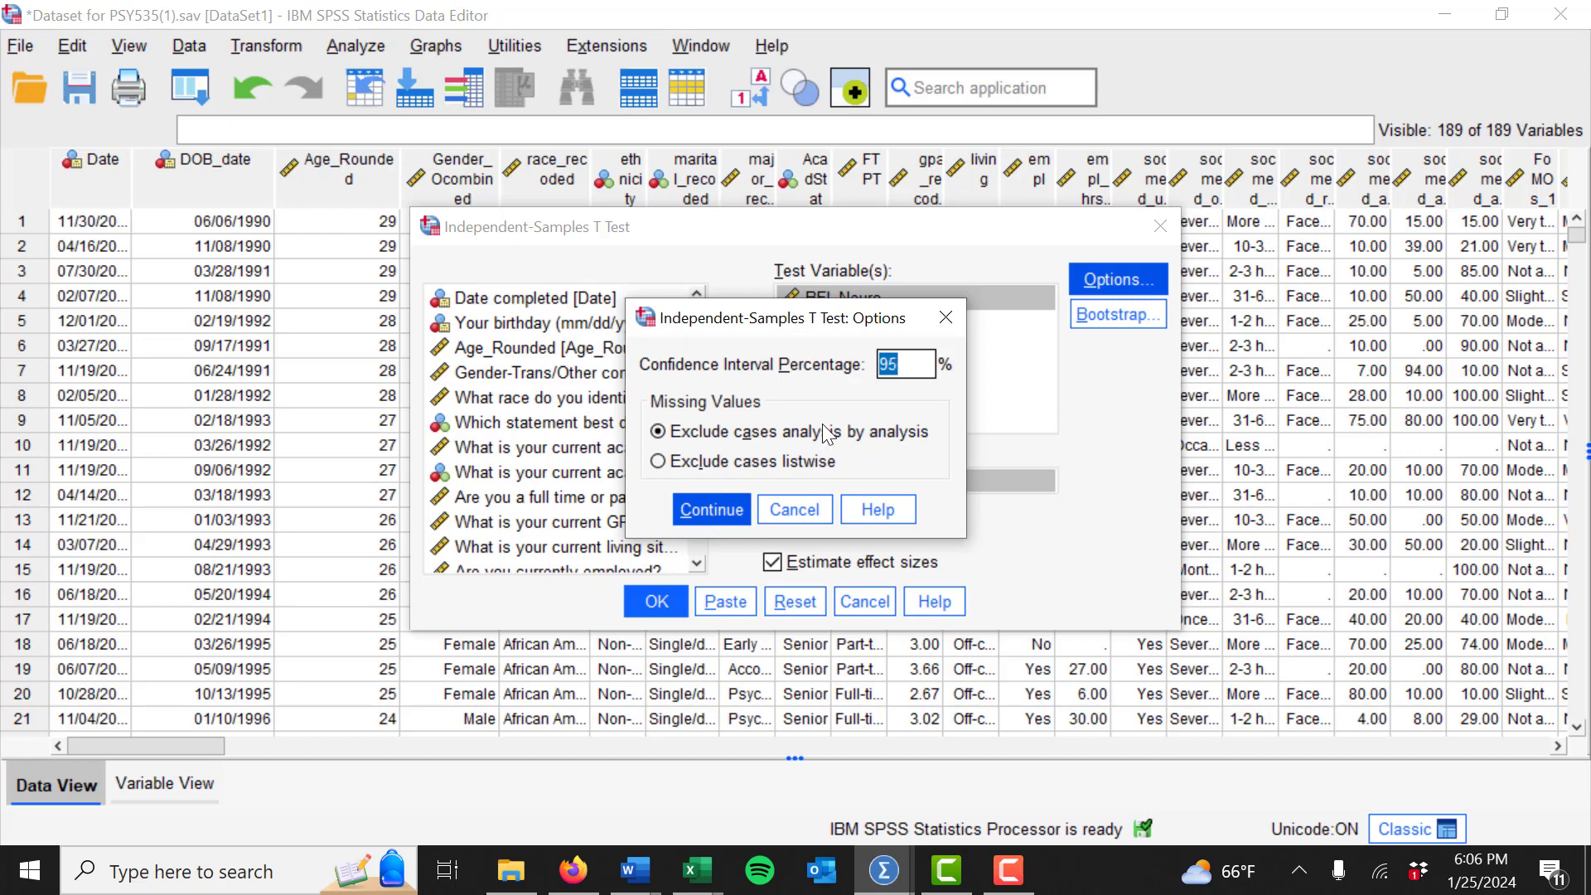
{"action": "type", "text": "90"}
{"action": "left_click", "coordinate": [715, 515]}
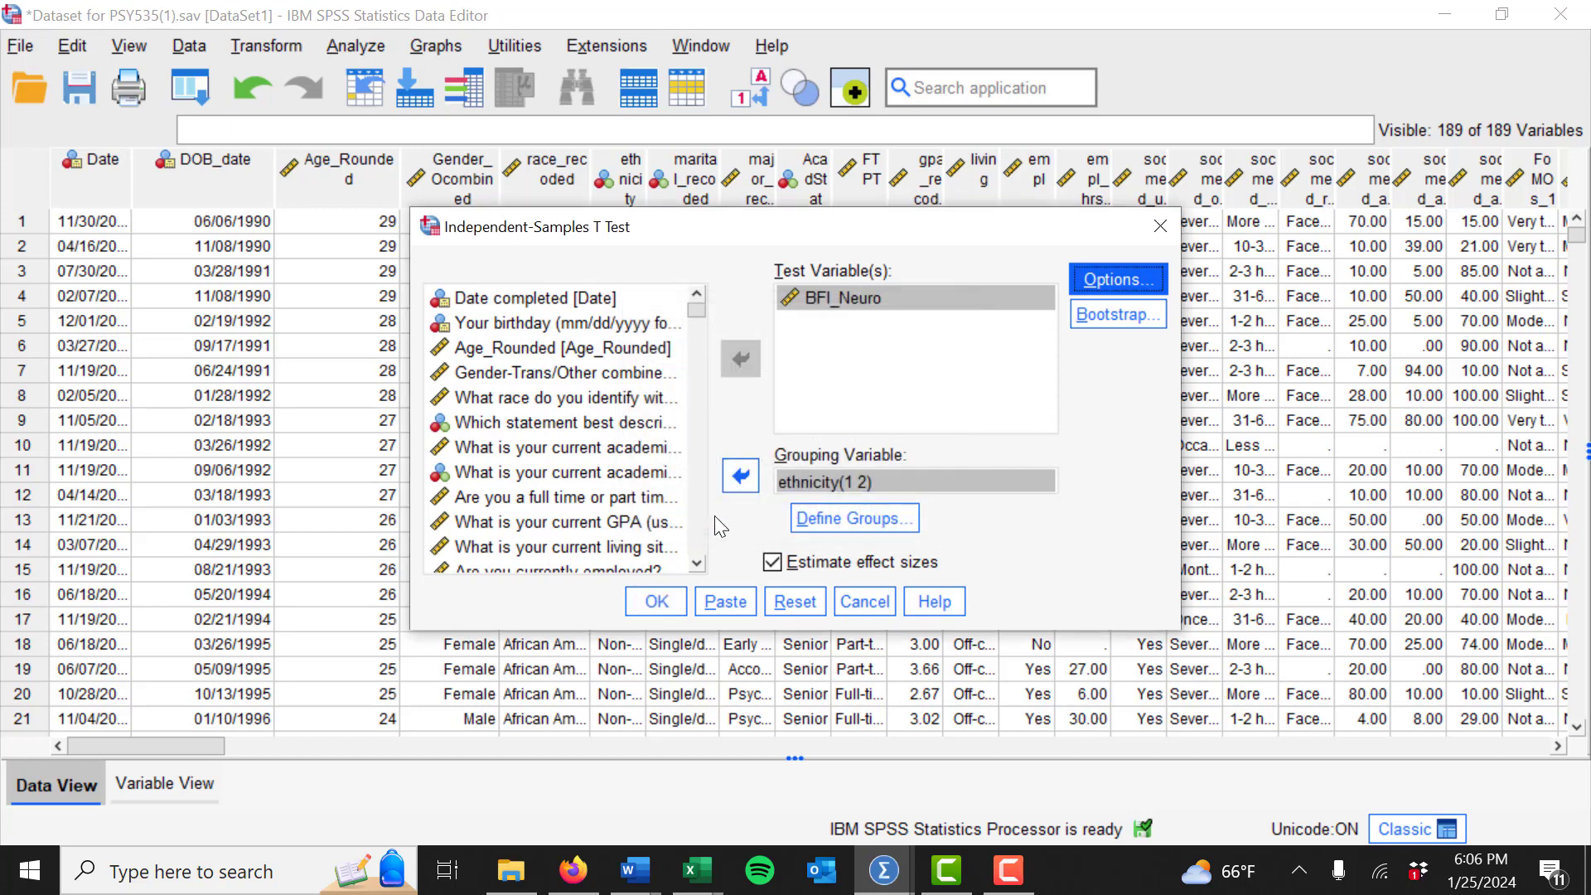
{"action": "left_click", "coordinate": [775, 567]}
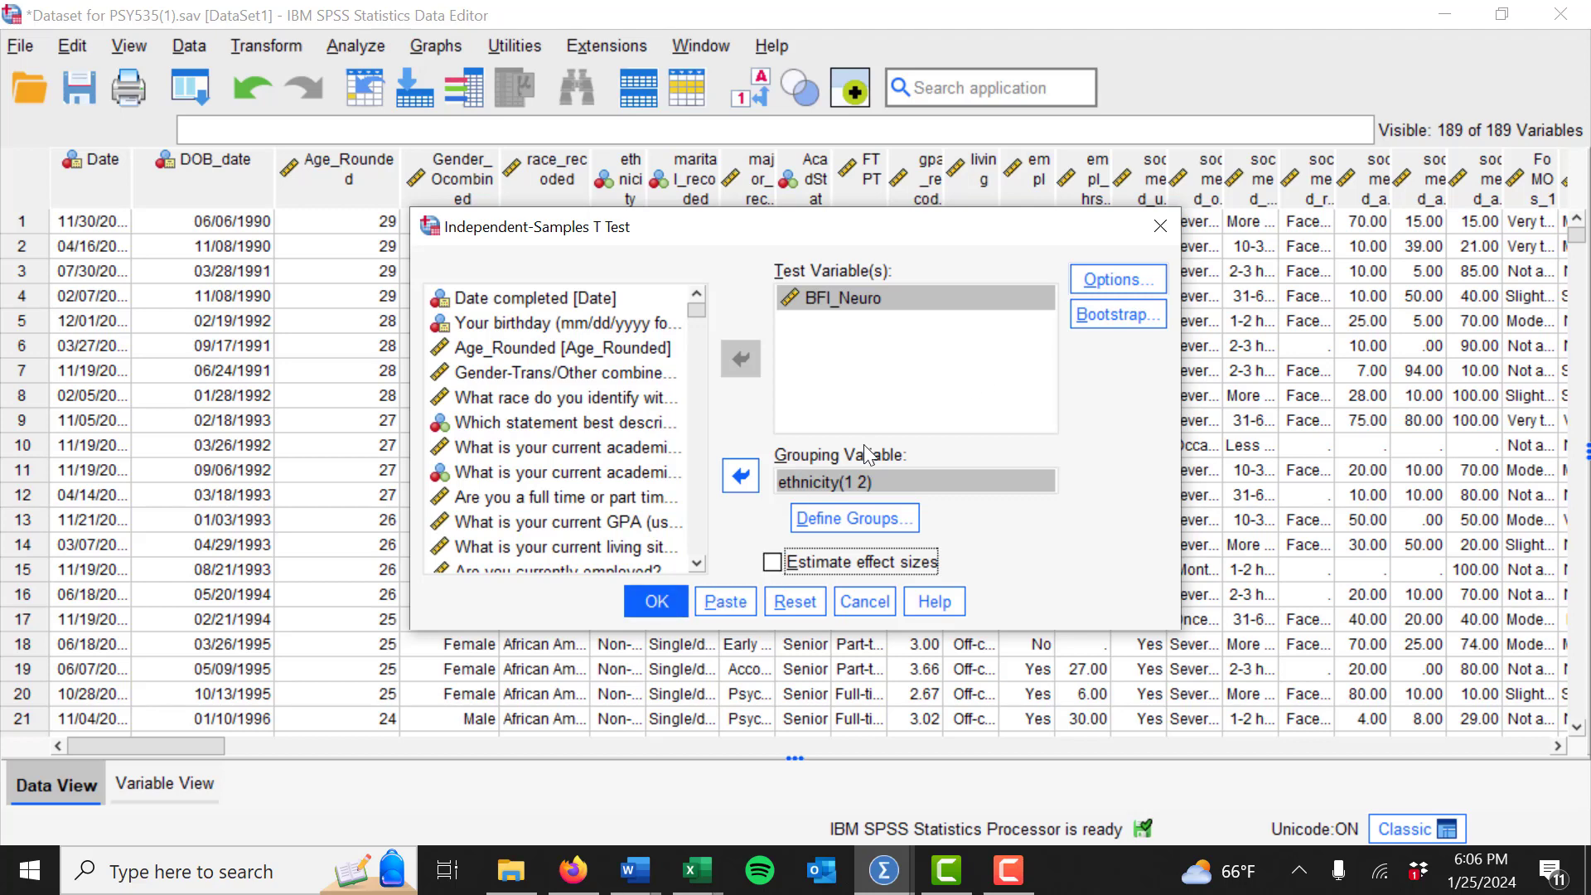
{"action": "left_click", "coordinate": [664, 593]}
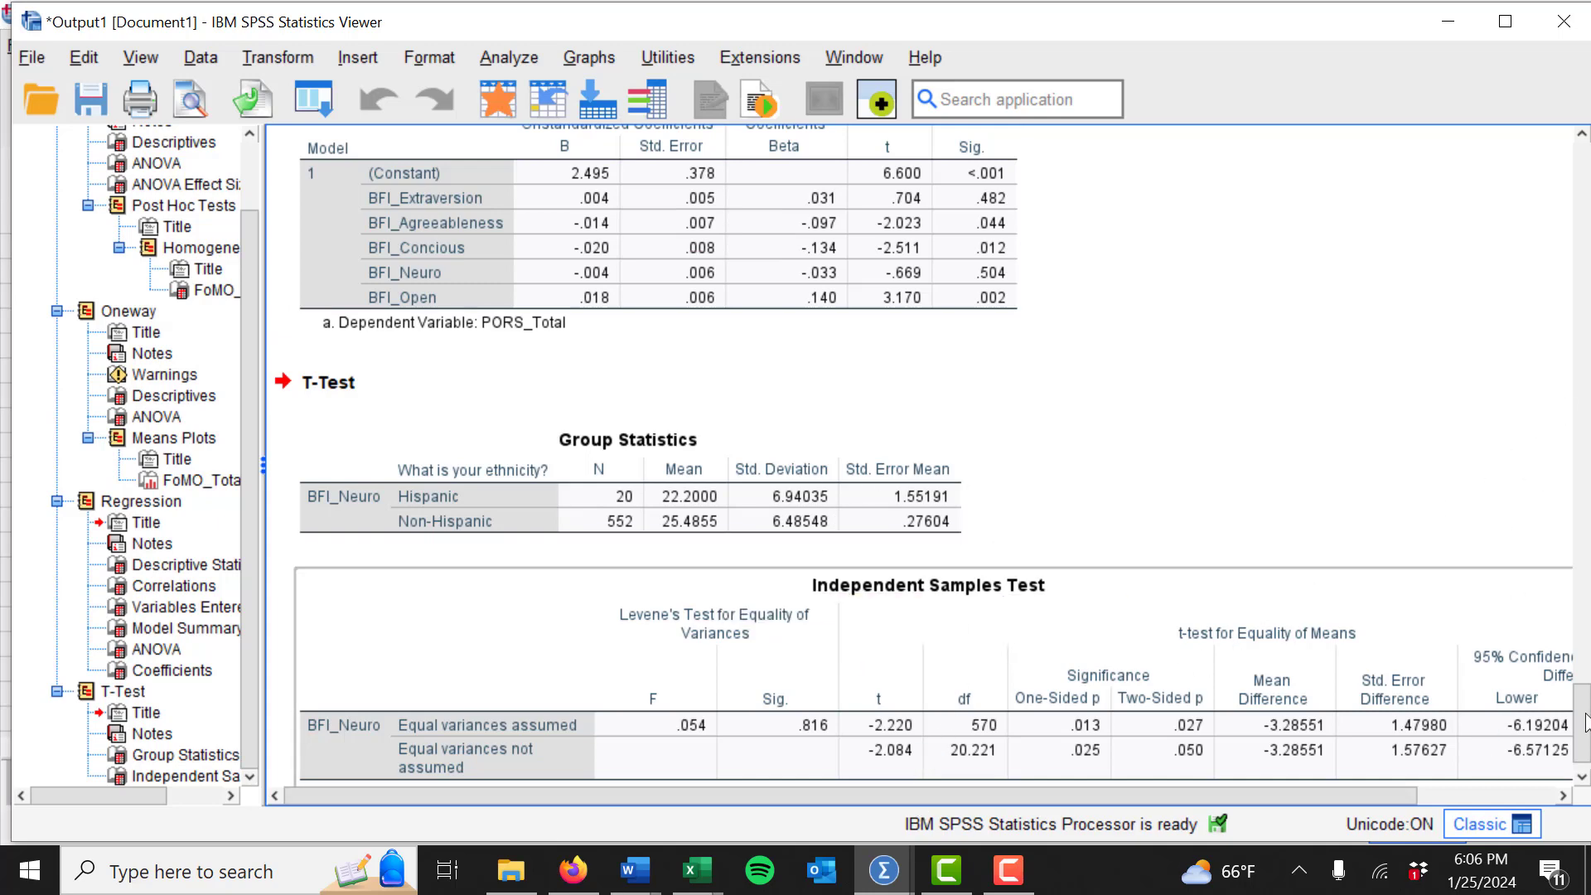
- Examine the group means, Levene's test, t, df, significance values and confidence interval in the T-Test output
{"action": "scroll", "coordinate": [878, 647], "scroll_direction": "down", "scroll_amount": 1}
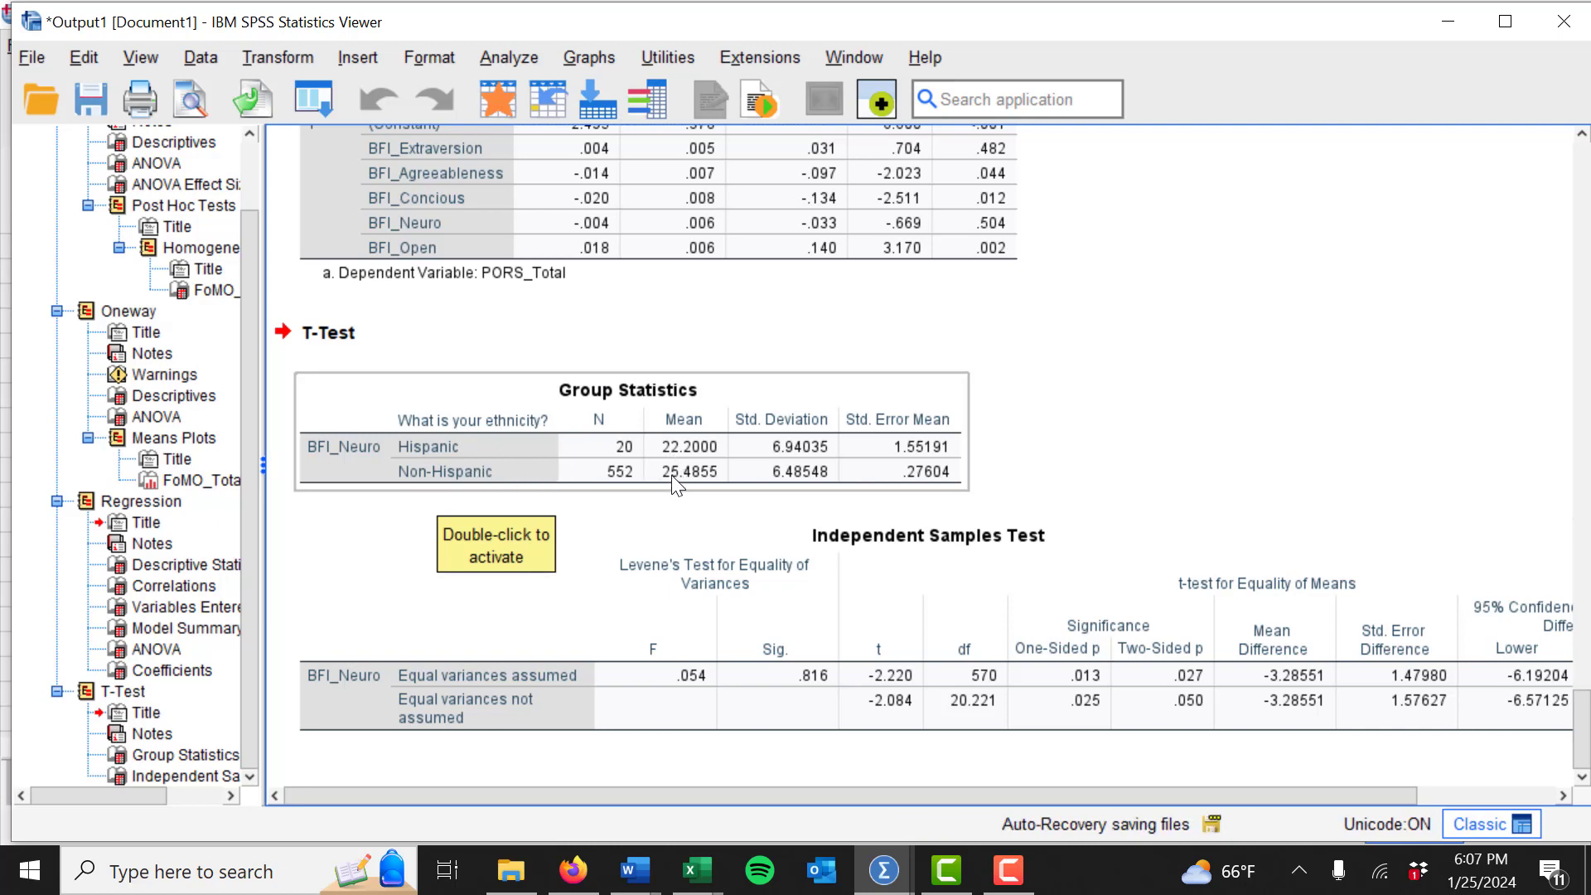
{"action": "left_click", "coordinate": [702, 651]}
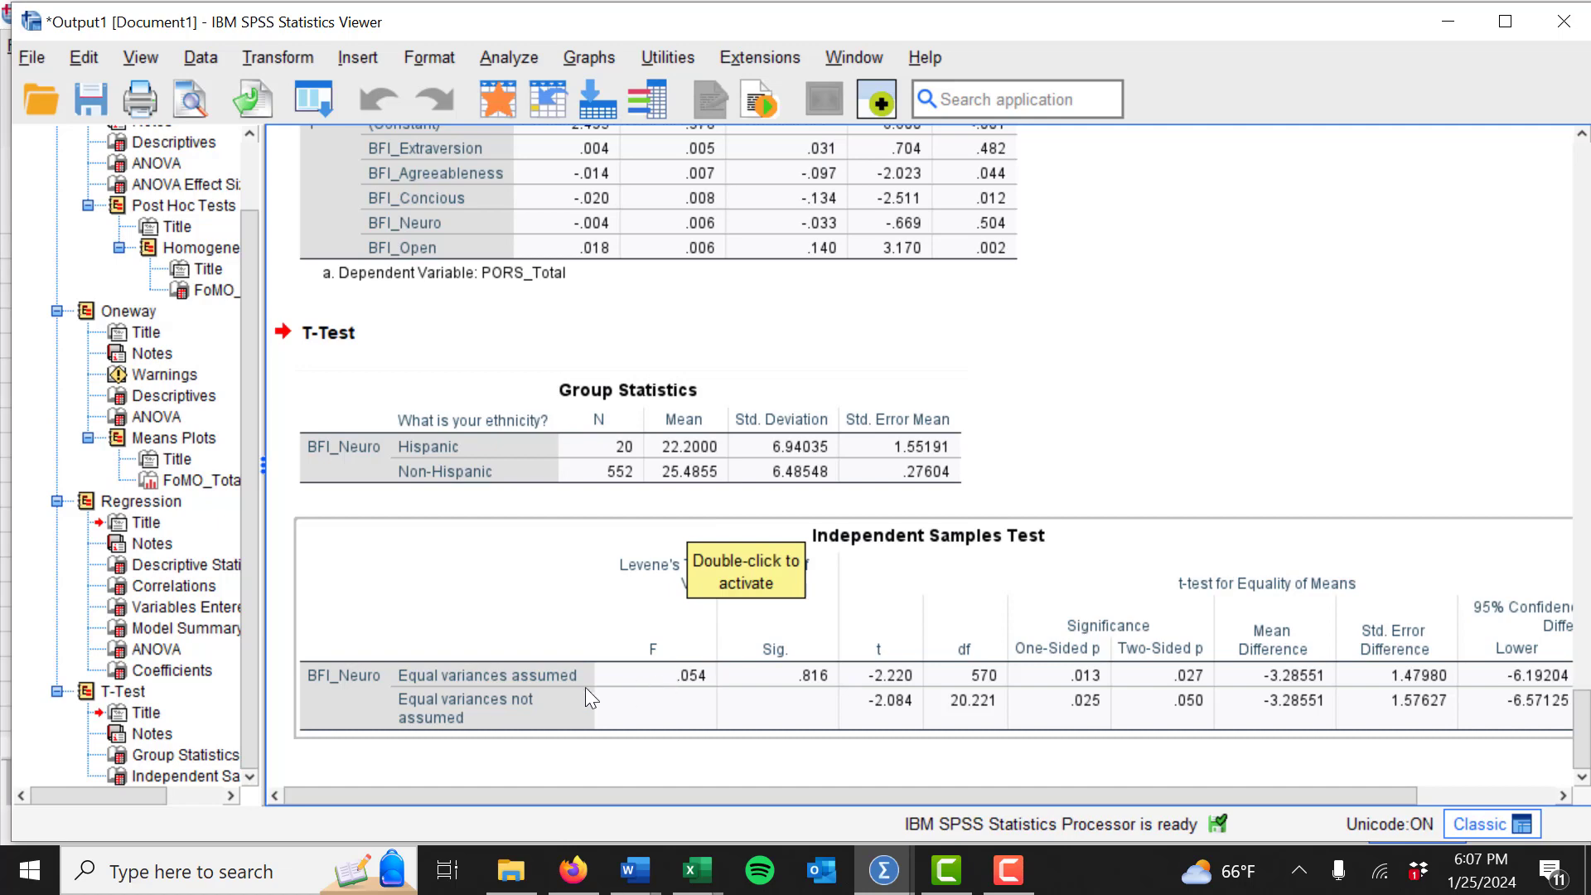
{"action": "left_click", "coordinate": [763, 744]}
{"action": "mouse_move", "coordinate": [568, 794]}
{"action": "left_mouse_down"}
{"action": "mouse_move", "coordinate": [610, 794]}
{"action": "mouse_move", "coordinate": [570, 792]}
{"action": "left_mouse_up"}
{"action": "left_click", "coordinate": [510, 664]}
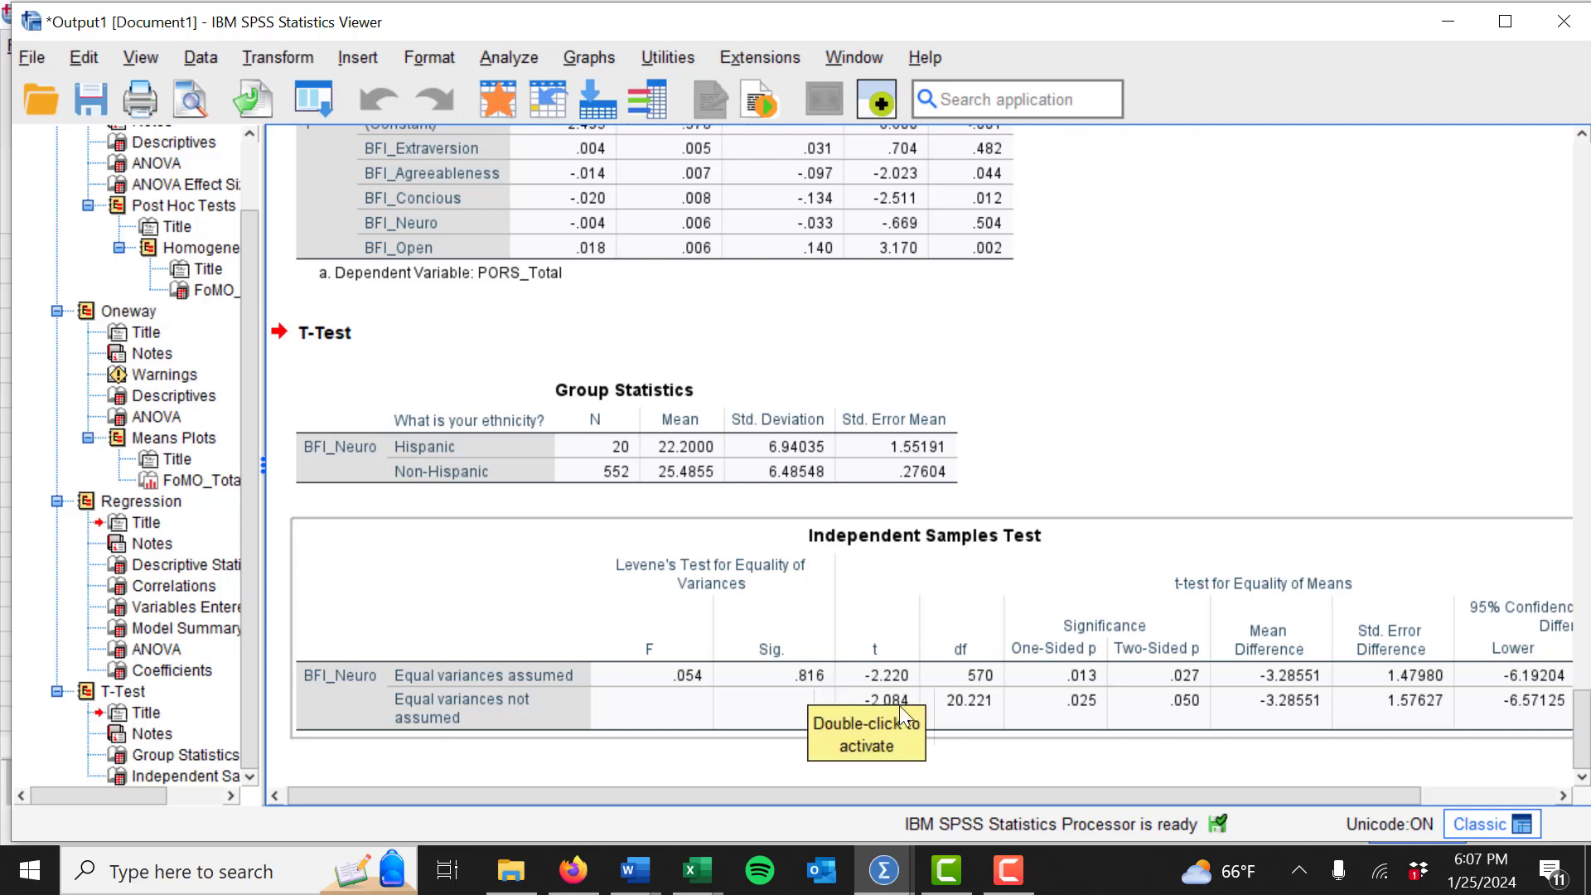
{"action": "left_click_drag", "start_coordinate": [887, 788], "coordinate": [1039, 787]}
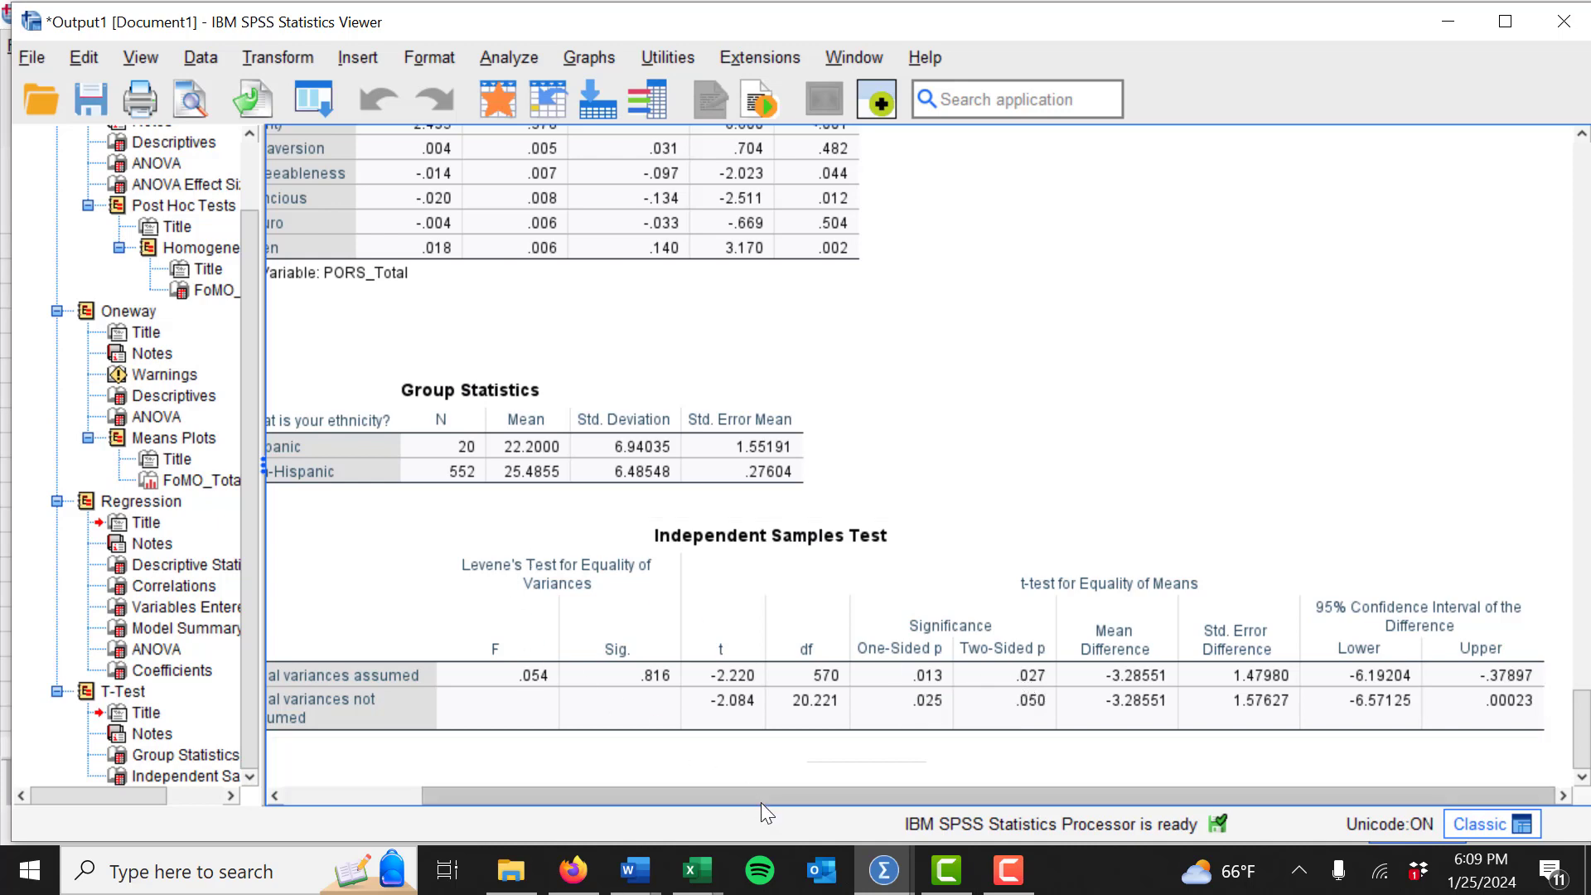
{"action": "left_click_drag", "start_coordinate": [760, 802], "coordinate": [597, 807]}
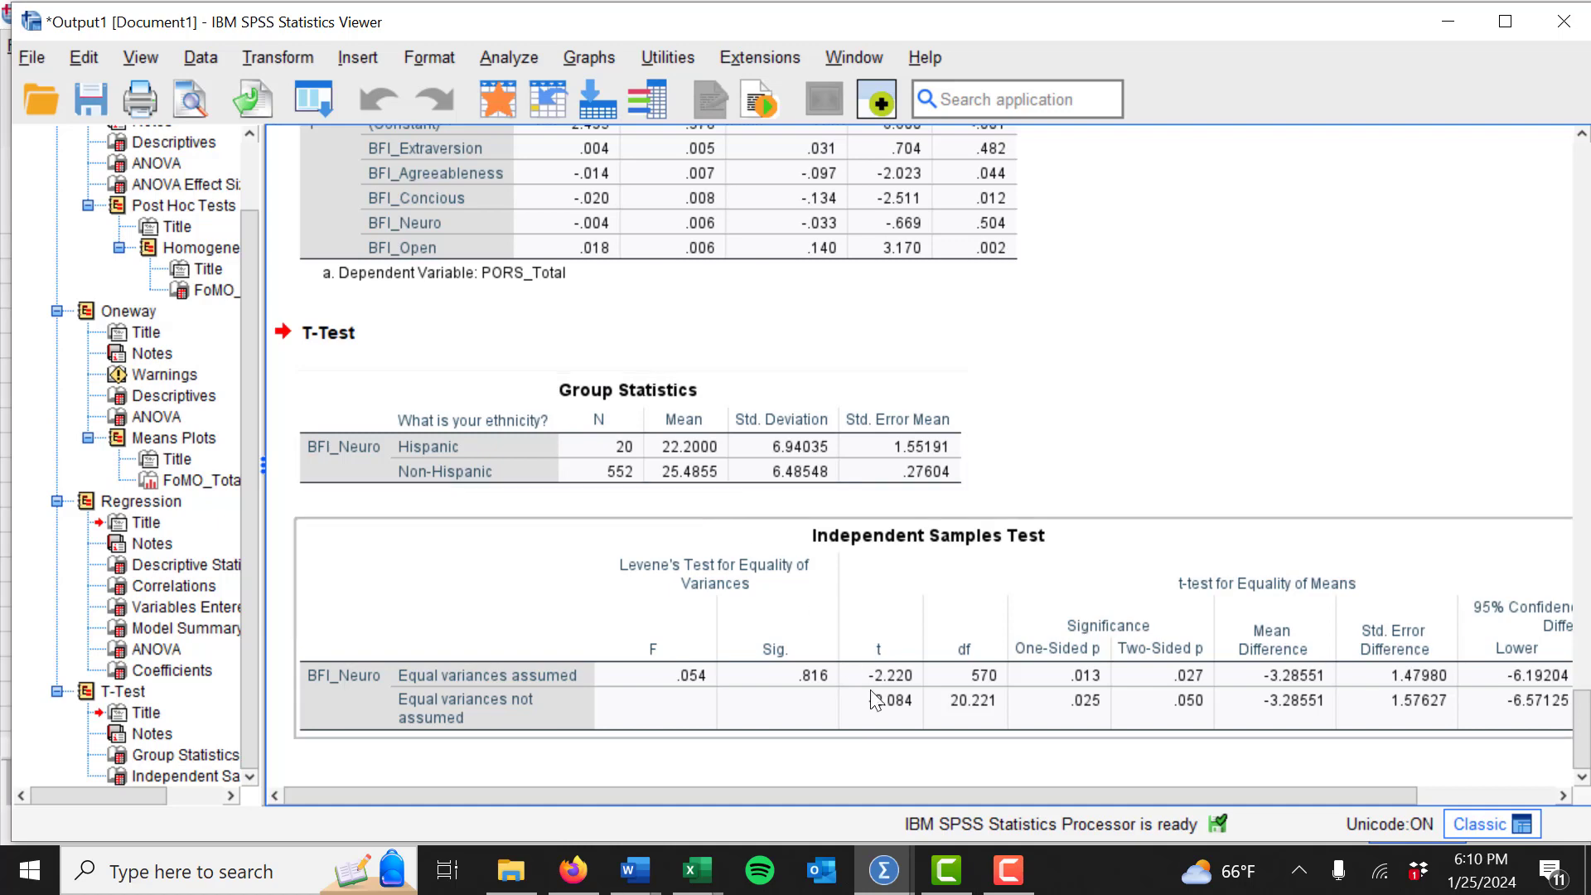
{"action": "left_click", "coordinate": [1008, 870]}
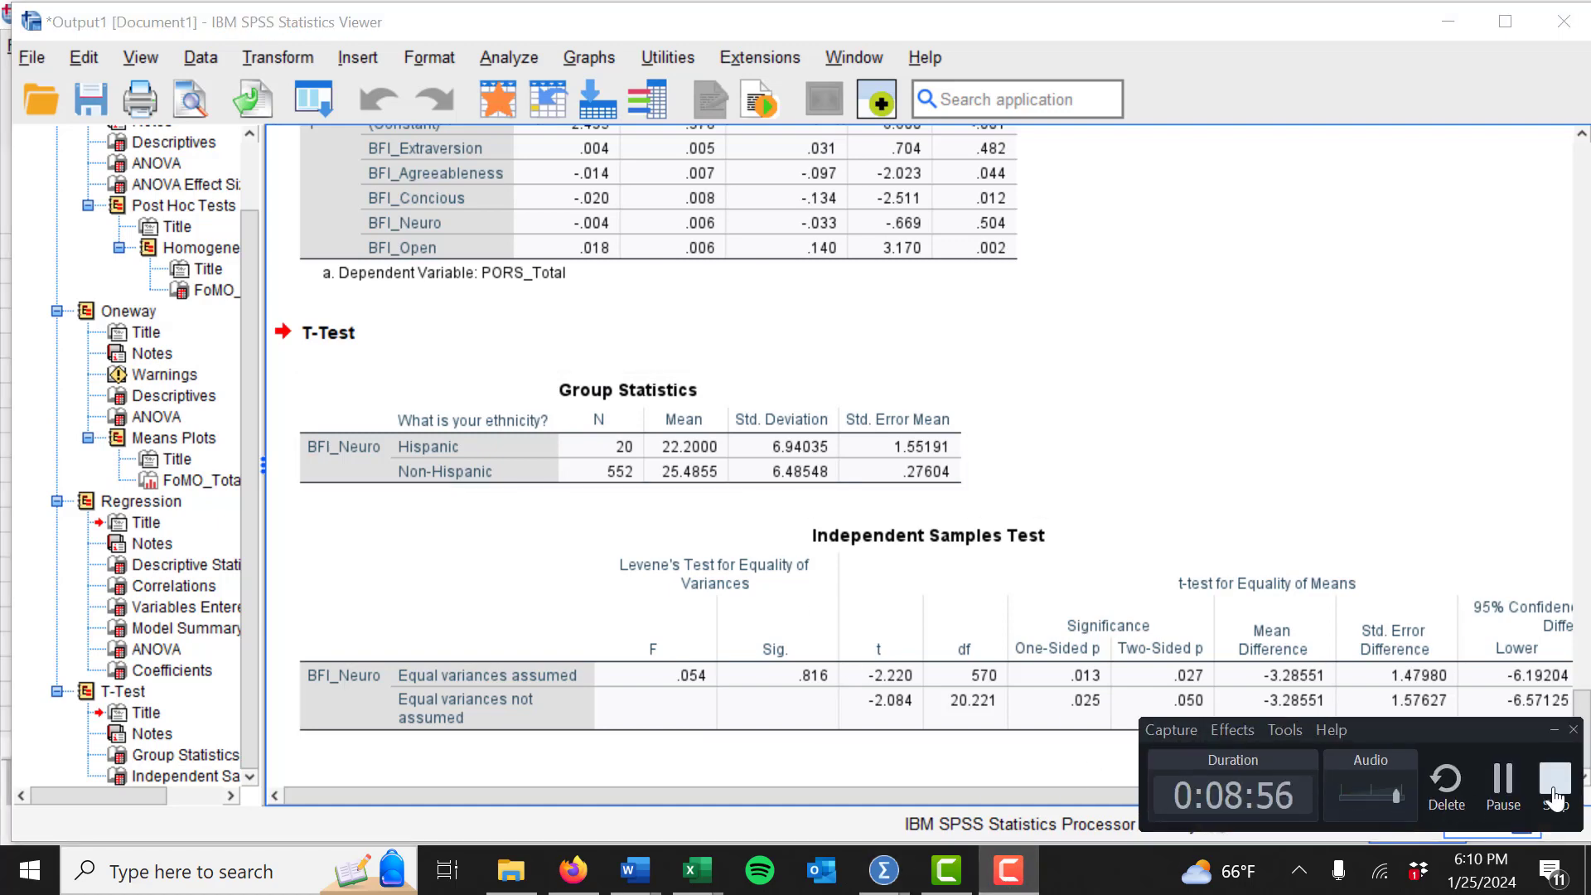